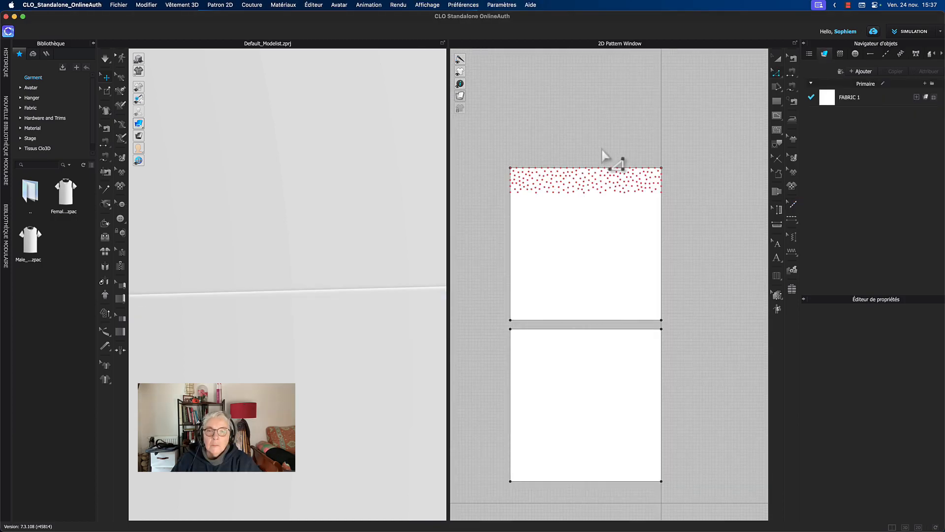
scroll(612, 155, "down", 1)
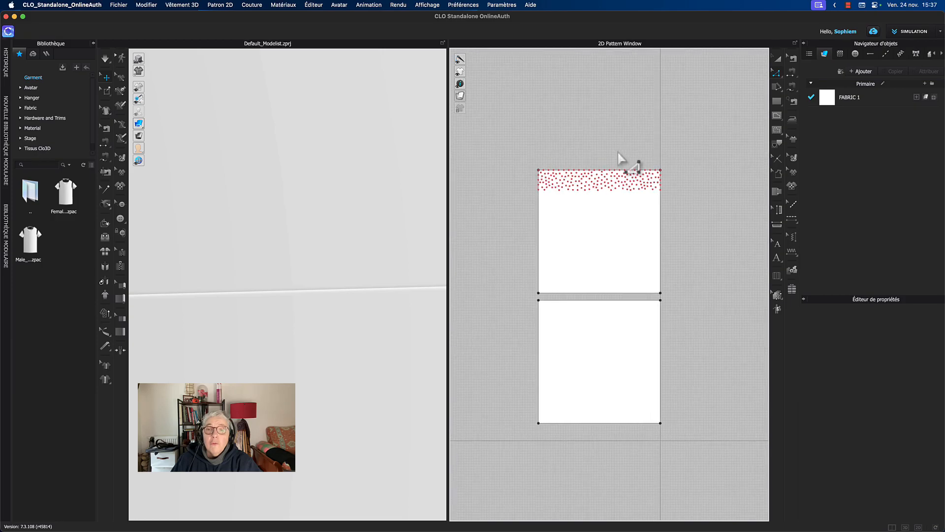
scroll(304, 248, "down", 5)
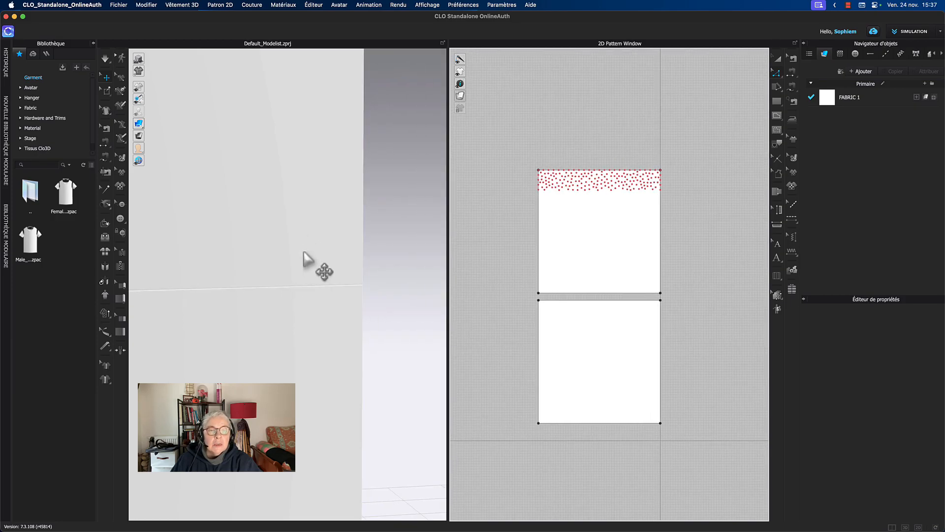
scroll(311, 249, "down", 1)
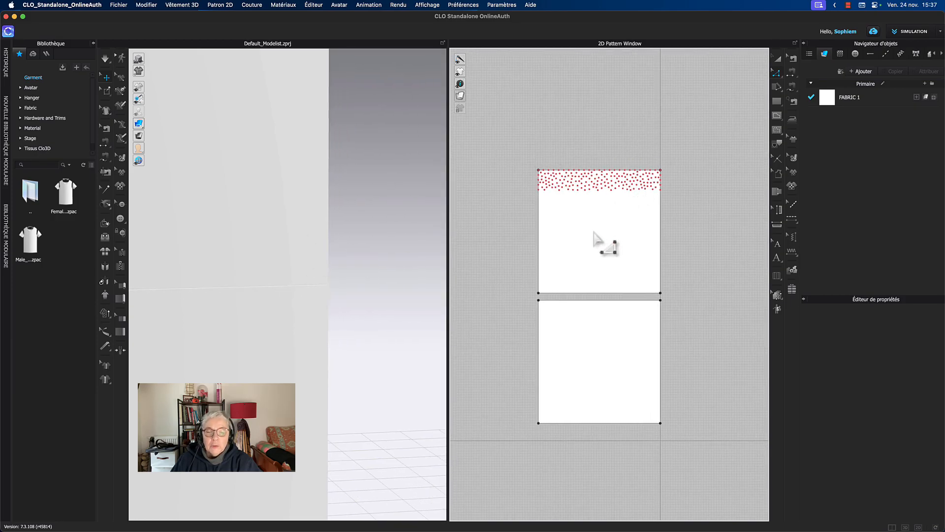
left_click(778, 59)
left_click(608, 258)
left_click(604, 333)
scroll(414, 332, "up", 3)
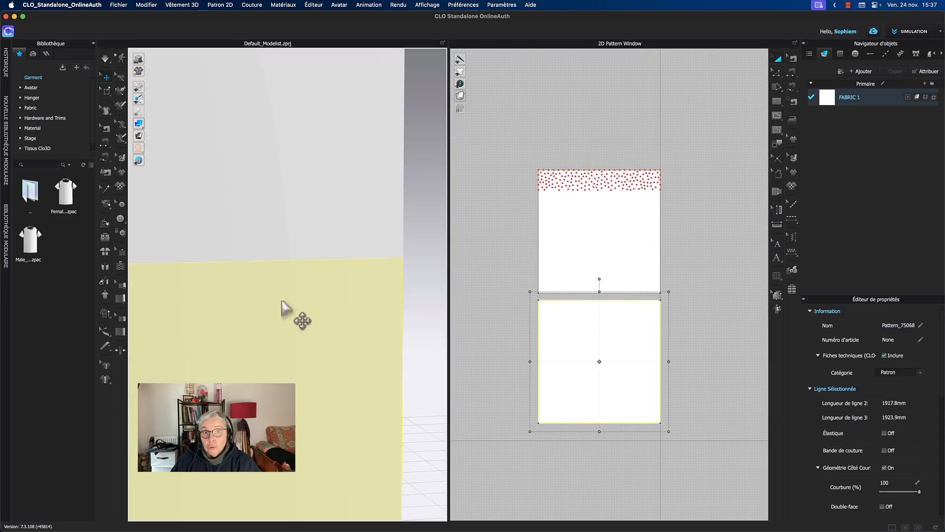
middle_click_drag(615, 129, 617, 137)
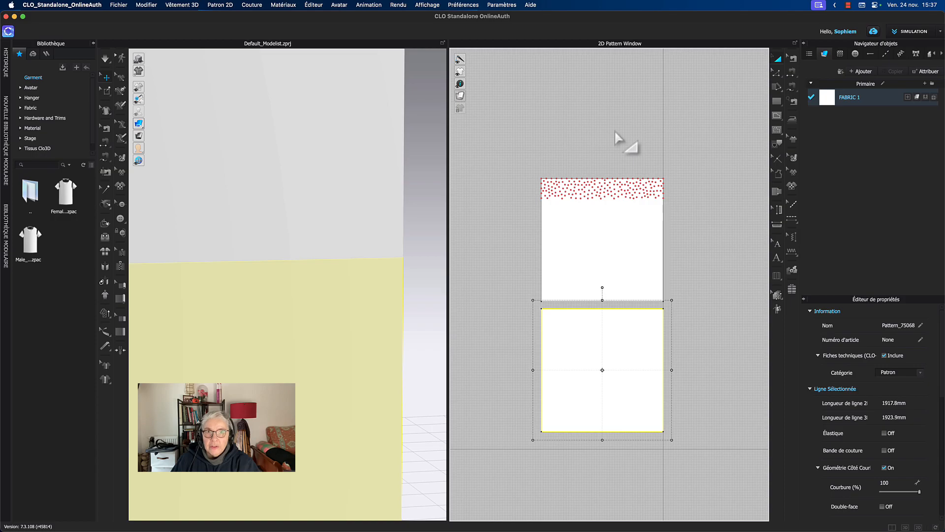
left_click(644, 149)
Step: Draw a horizontal internal line about 478 mm long across the full width of the upper pattern piece, slightly below its middle
left_click(777, 116)
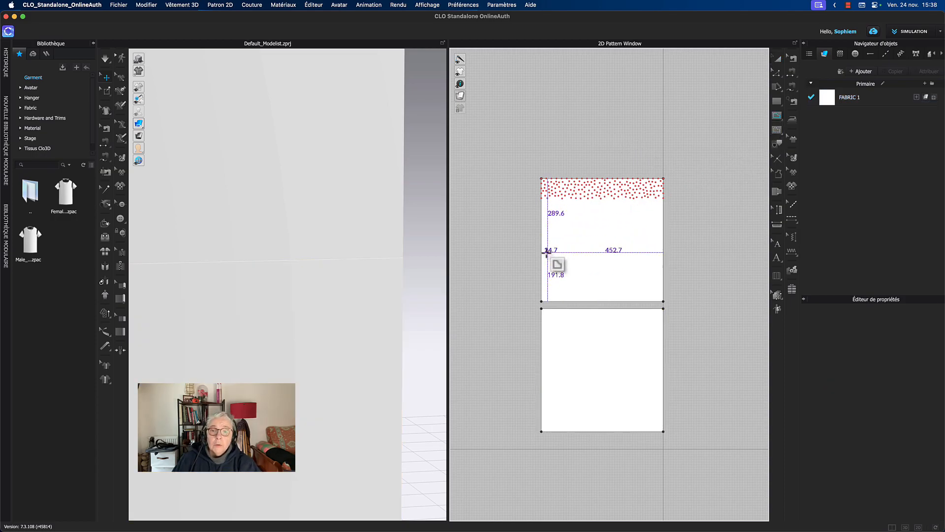
double_click(664, 250)
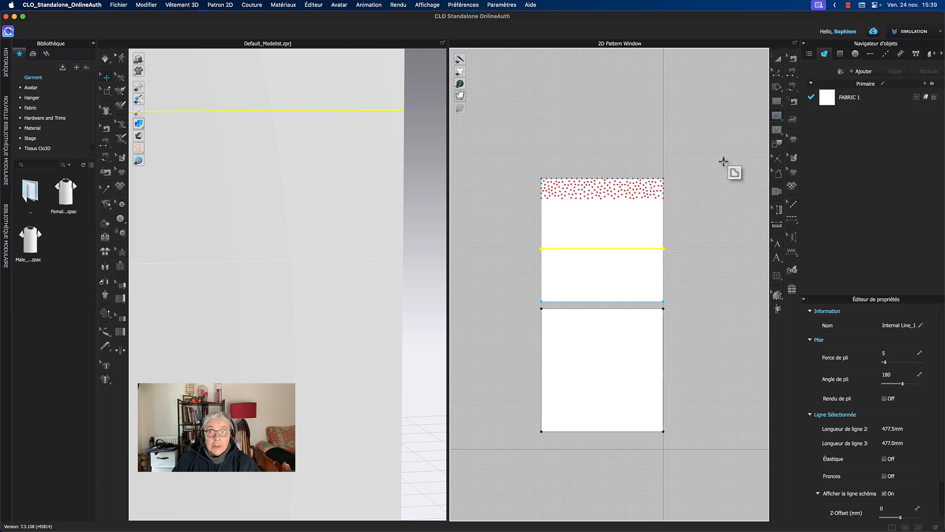
left_click(779, 59)
left_click(691, 243)
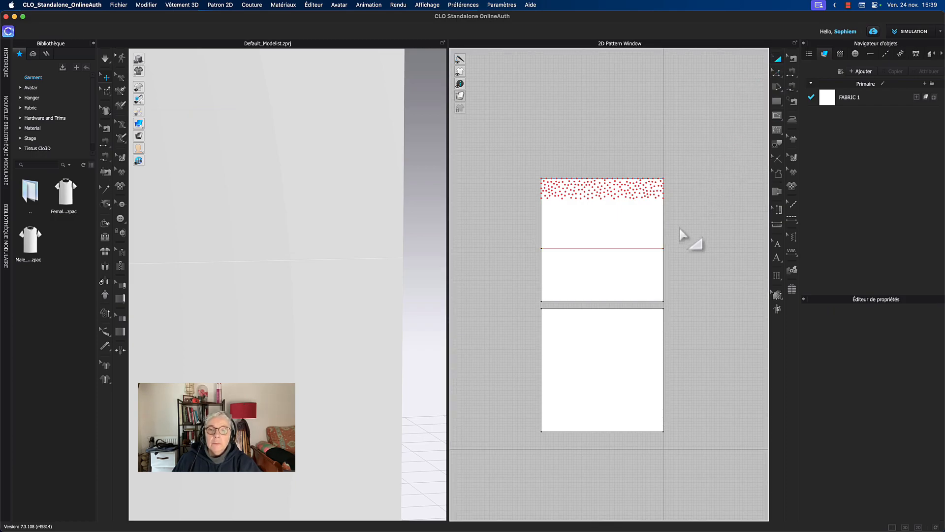
Step: Apply a segment topstitch to the internal line on the upper pattern piece
scroll(608, 260, "up", 3)
middle_click_drag(608, 262, 616, 269)
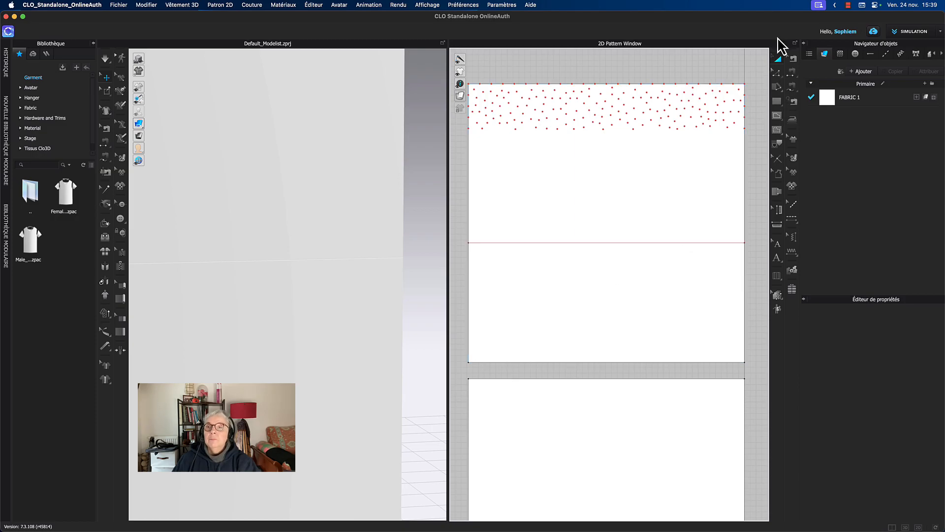
left_click(793, 218)
left_click(835, 218)
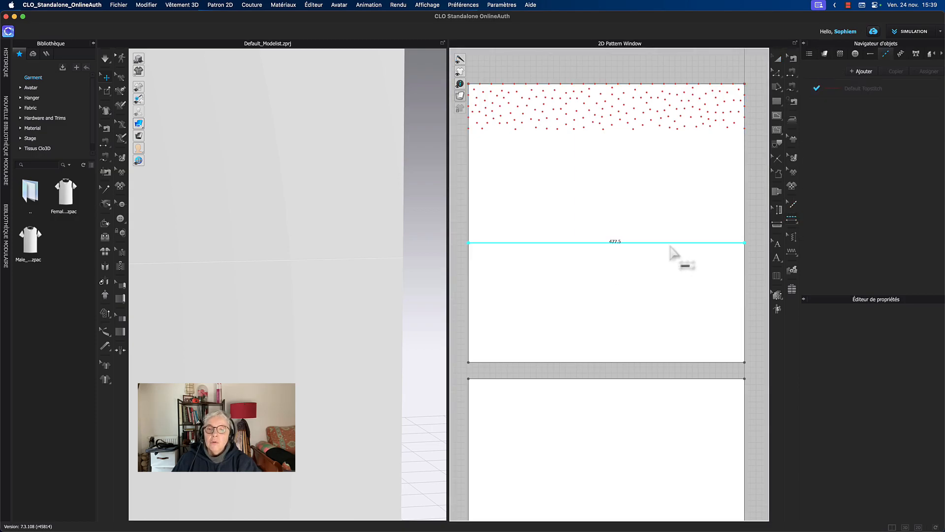
left_click(673, 244)
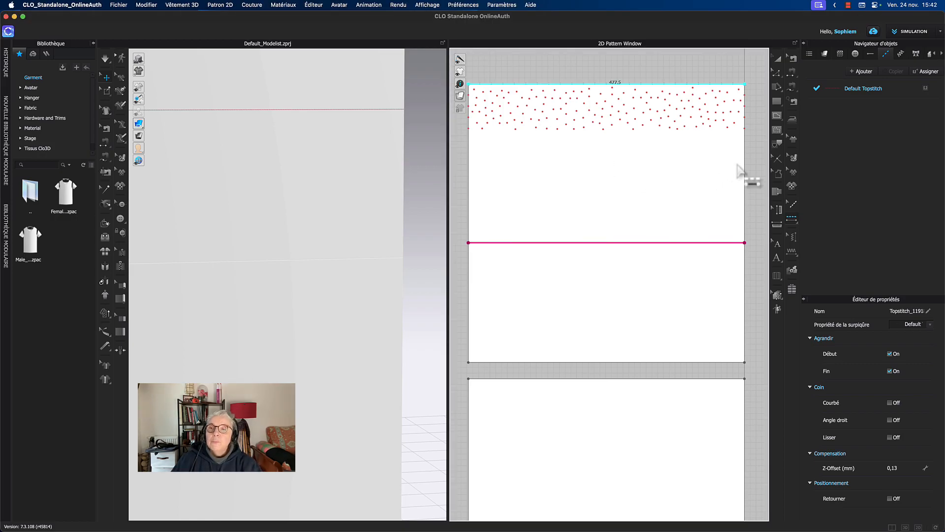
Step: Set the Default Topstitch offset preset to N/A with a custom offset of 7 mm, and inspect the stitching up close
left_click(794, 204)
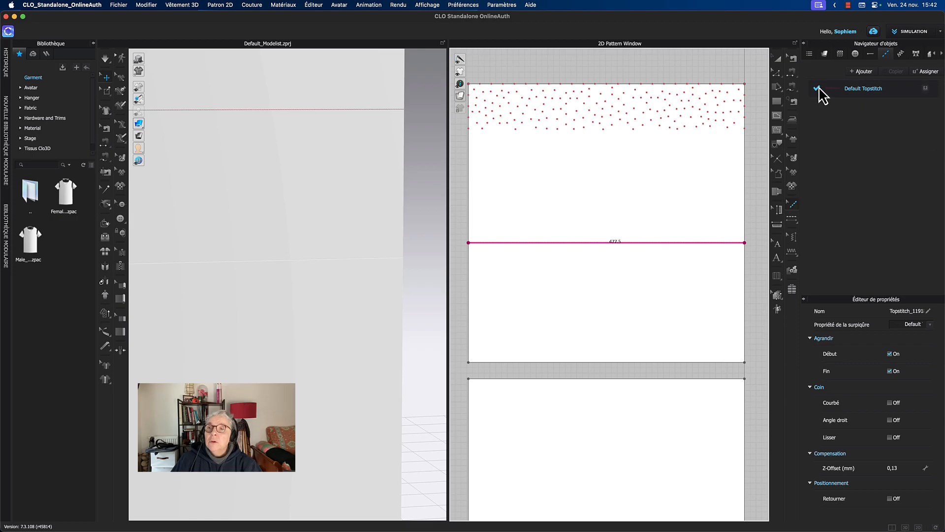
left_click(836, 94)
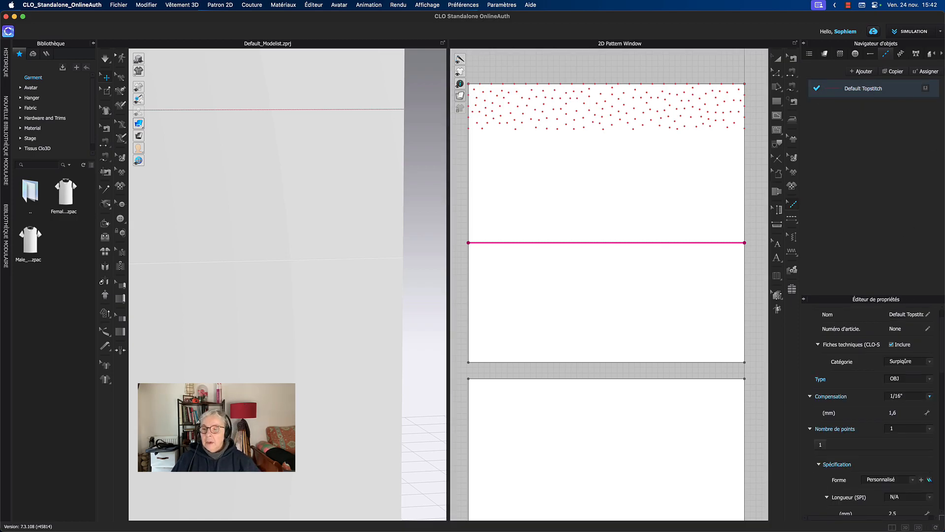
left_click(904, 397)
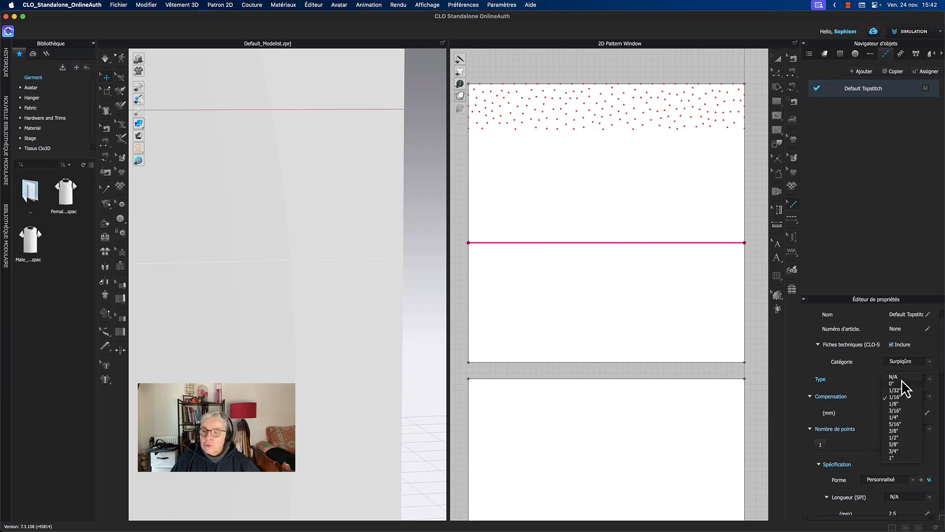
left_click(895, 377)
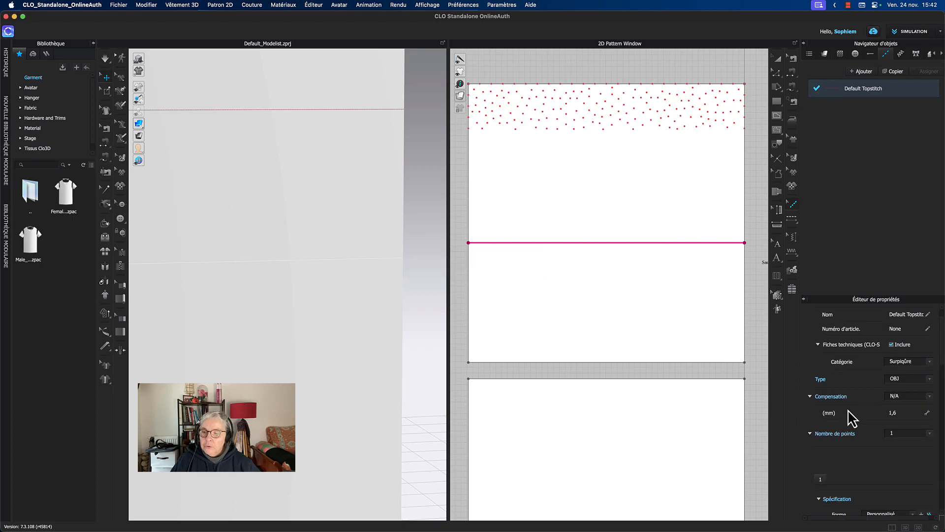
left_click(896, 413)
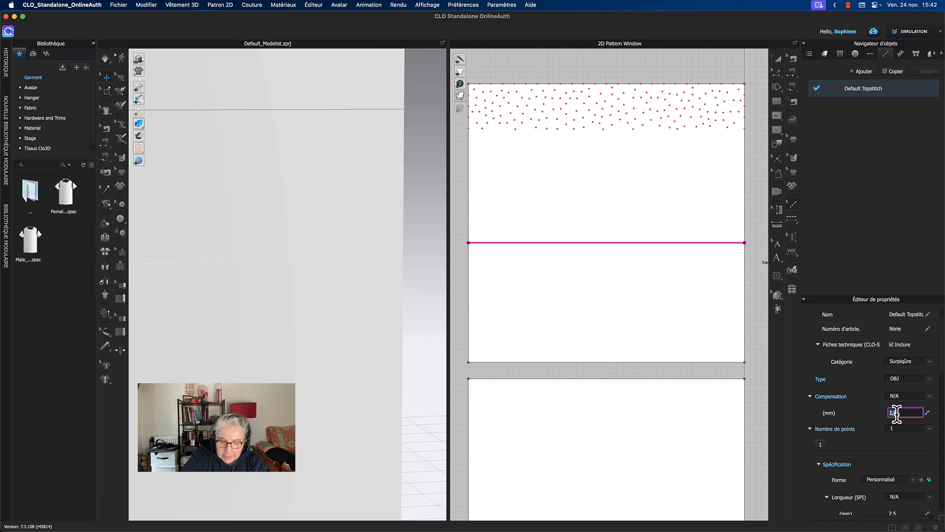
key("Return")
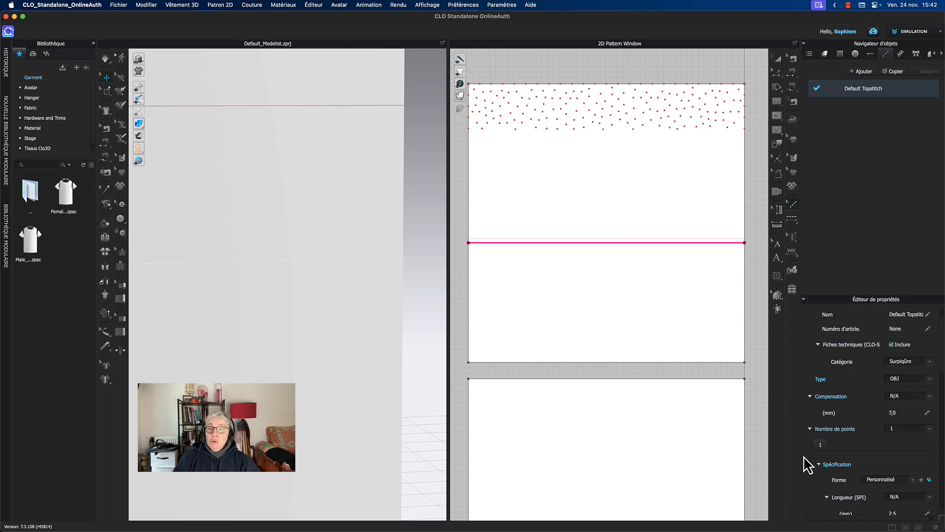
scroll(667, 244, "up", 5)
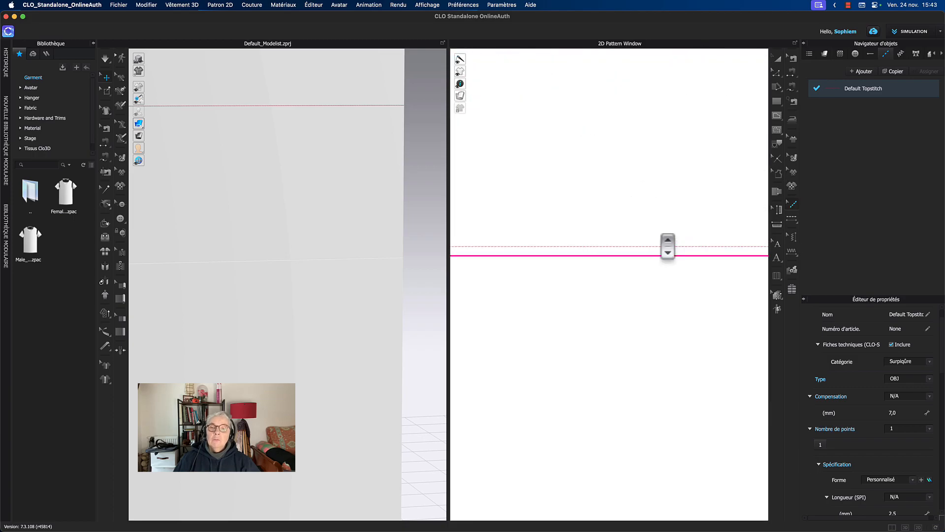
scroll(661, 236, "up", 3)
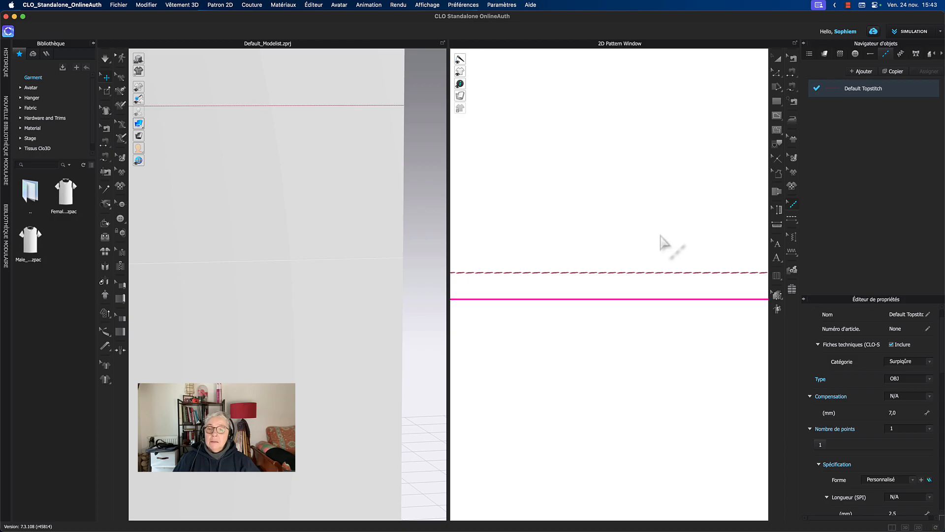
scroll(678, 252, "down", 5)
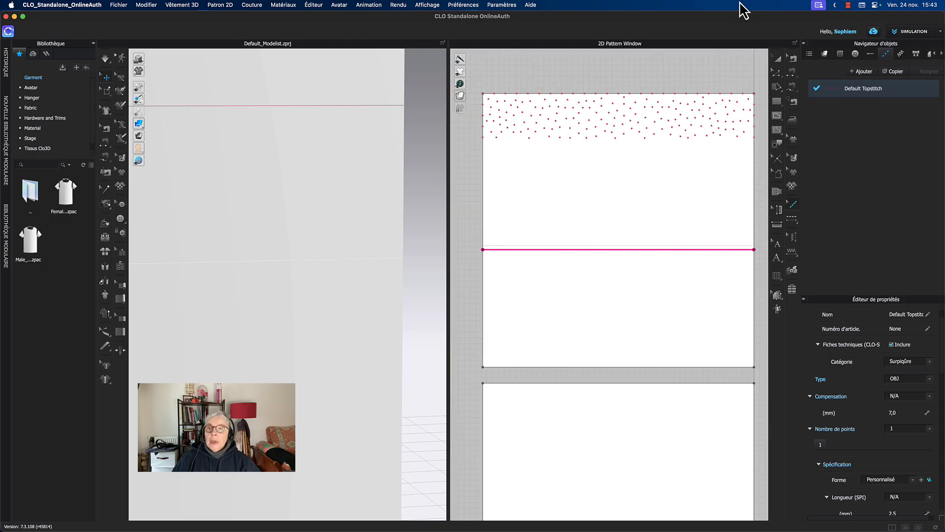
Step: Draw a second full-width horizontal internal line just below the first and apply the Default Topstitch to it
left_click(778, 59)
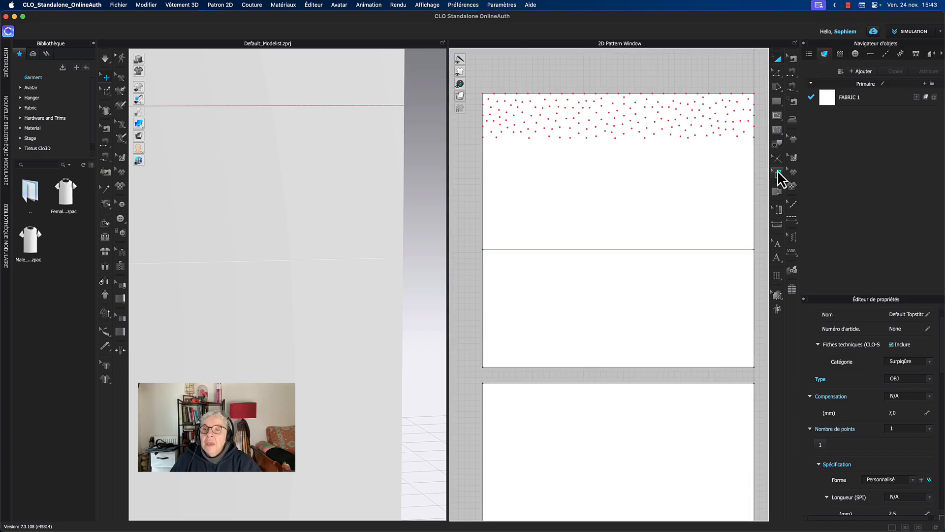
left_click(780, 118)
left_click(483, 274)
left_click(753, 274)
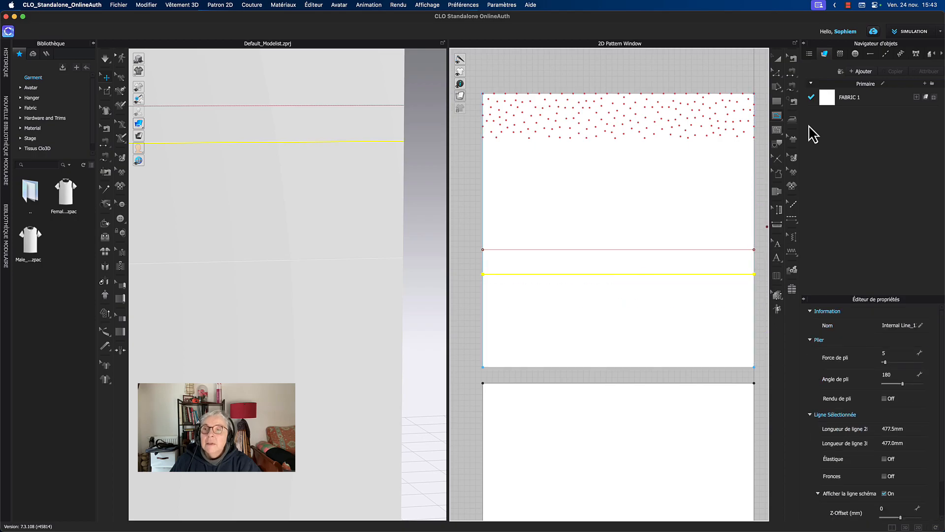
left_click(793, 218)
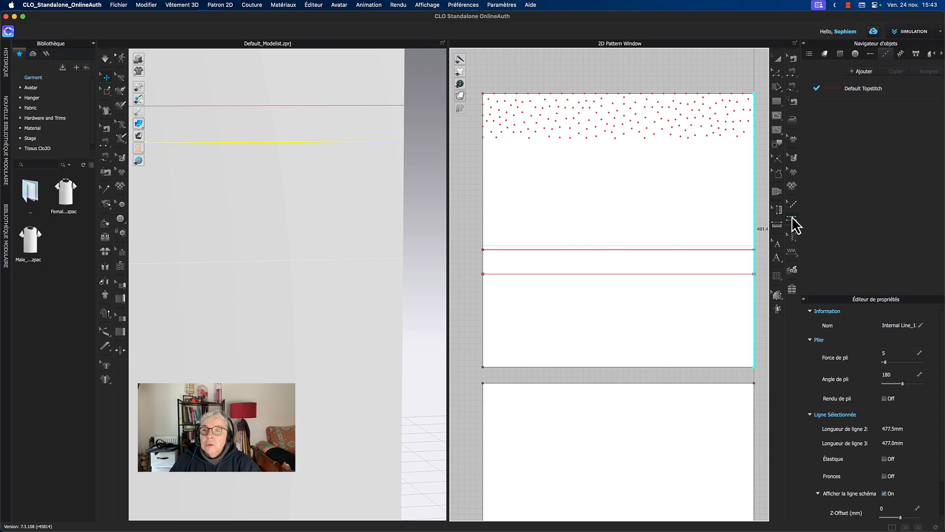
left_click(718, 278)
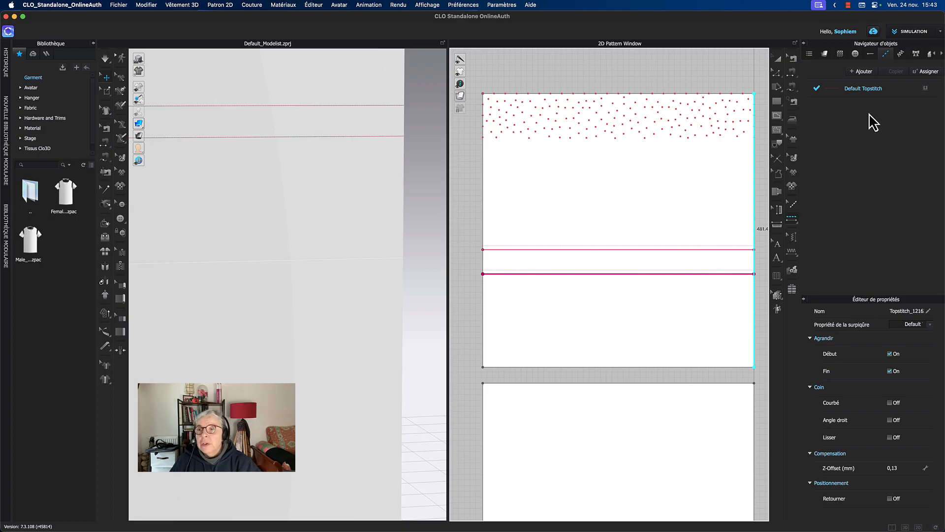
Step: Add a new topstitch style and assign it to the lower internal line's topstitch
left_click(864, 71)
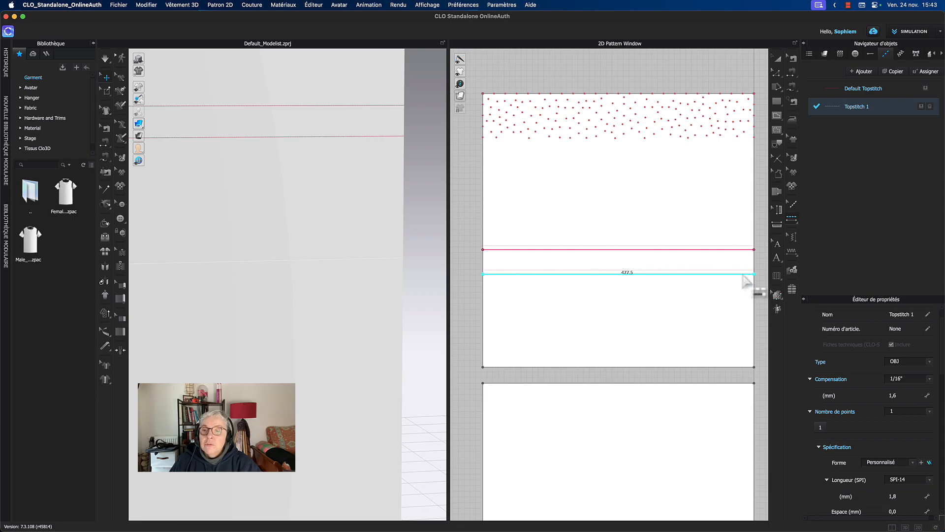
left_click(791, 204)
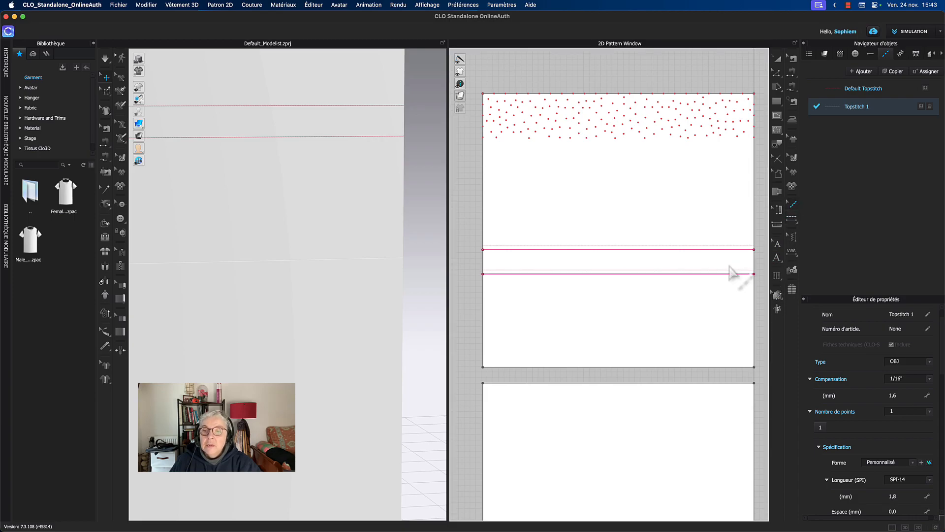
left_click(921, 106)
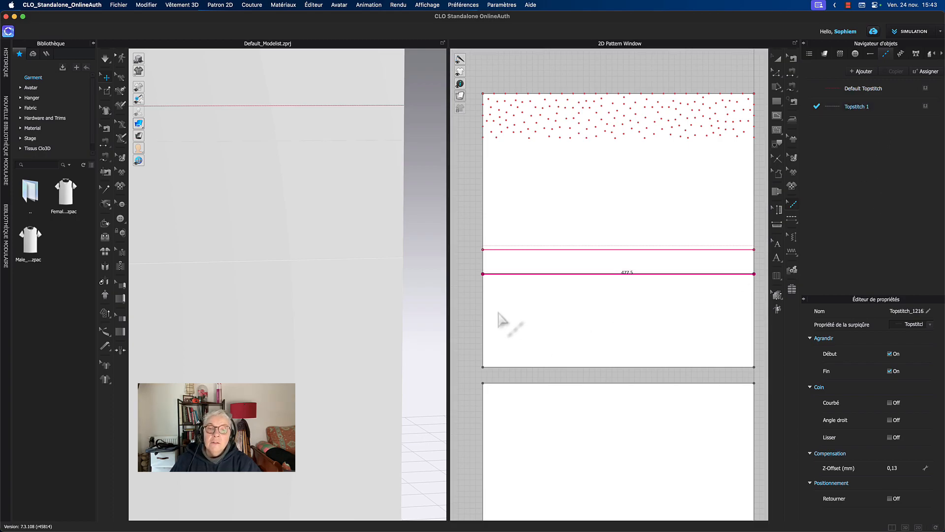
scroll(557, 282, "up", 4)
scroll(581, 308, "down", 2)
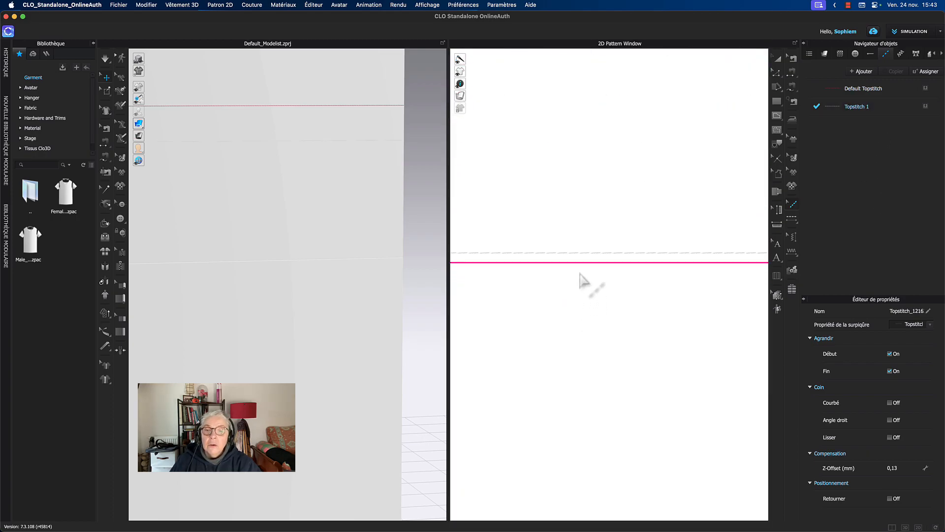
Step: Set the Topstitch 1 material colour to the crimson YKK 003 swatch from the YKK Global Colors palette
left_click(833, 111)
scroll(862, 440, "down", 3)
scroll(863, 444, "down", 6)
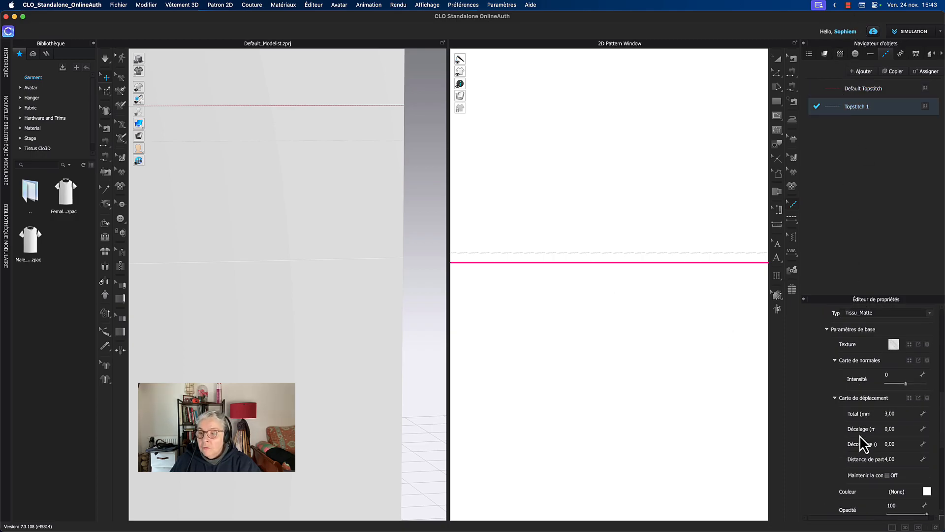
left_click(927, 466)
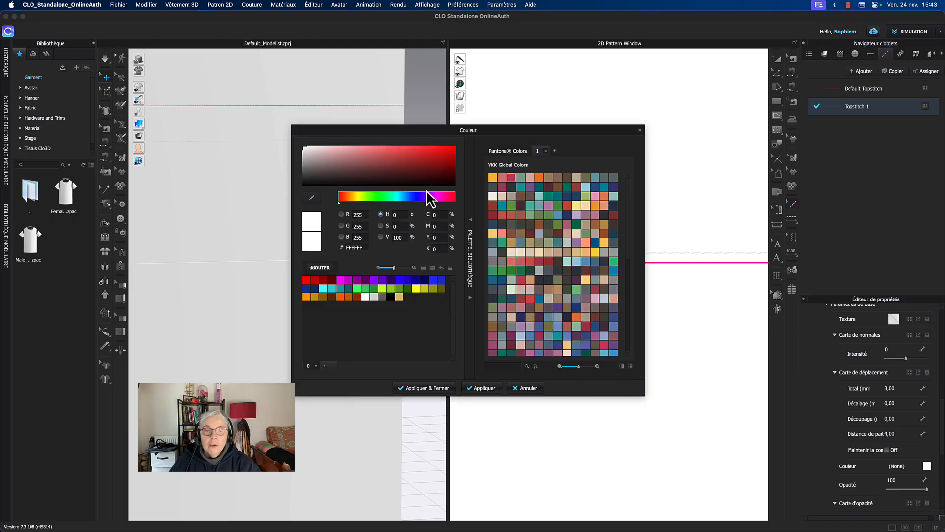
left_click(510, 176)
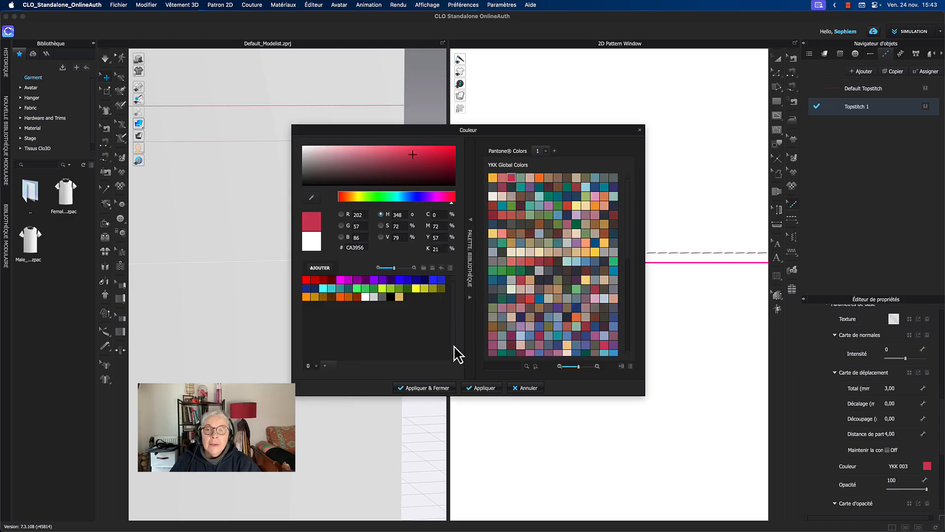
left_click(424, 388)
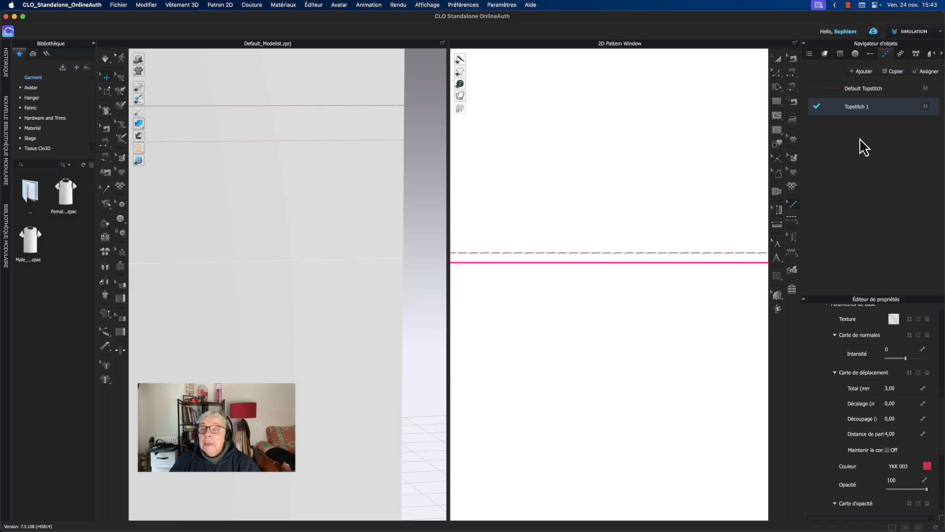
Step: Set the stitch length of Topstitch 1 to 5 mm
scroll(881, 330, "up", 6)
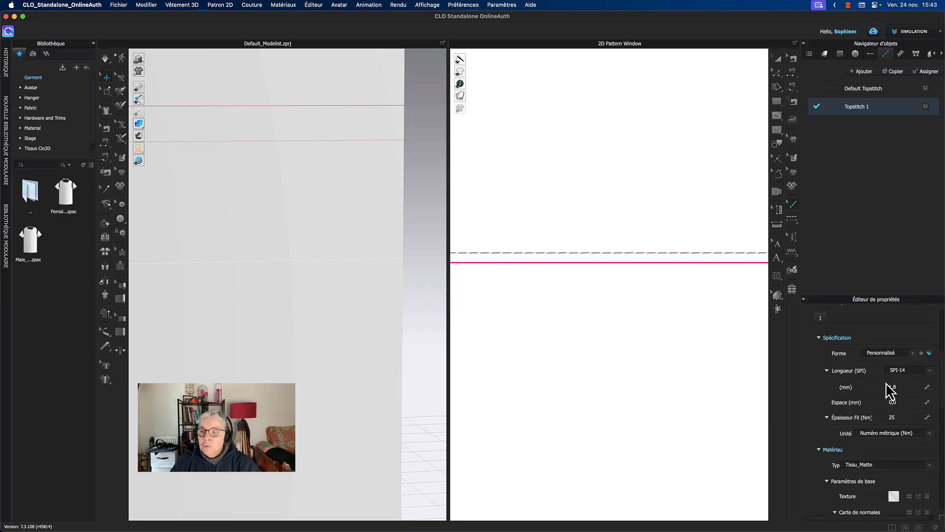
left_click(900, 387)
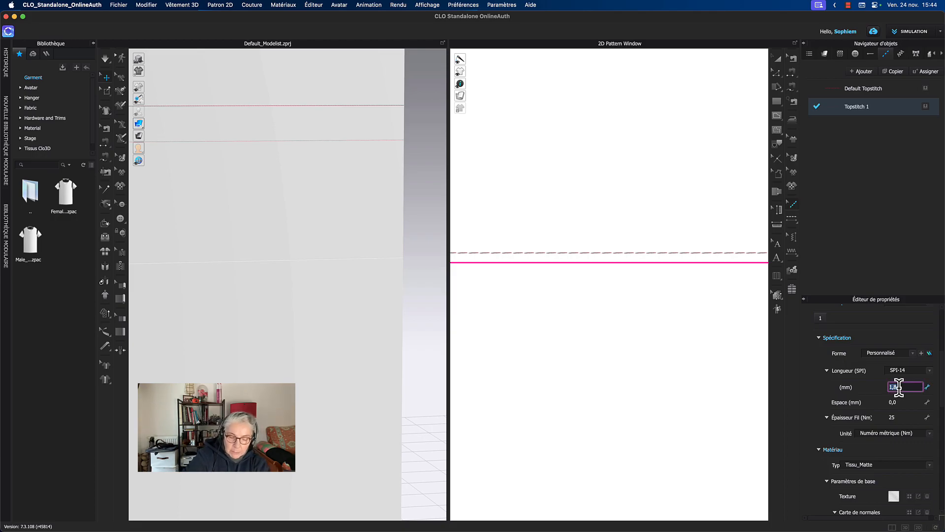
type("5")
key("Return")
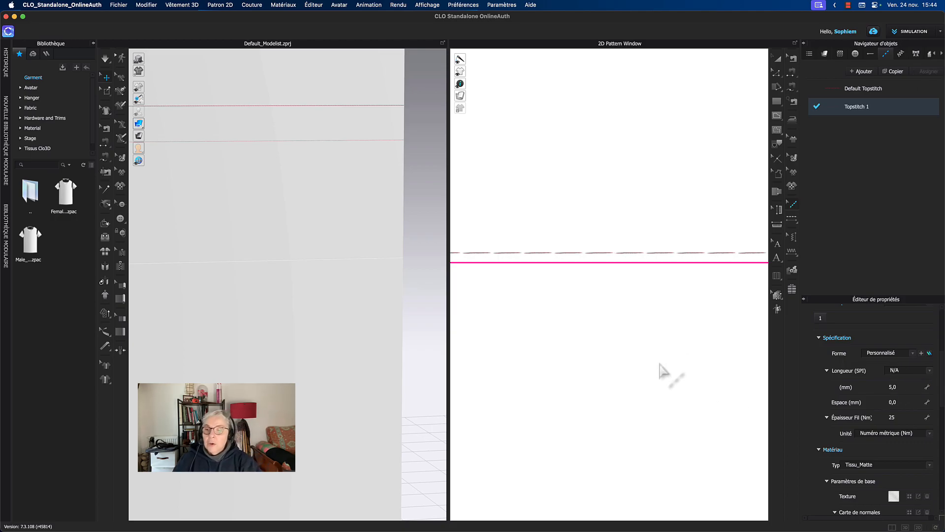
Step: Set the Topstitch 1 stitch length to 2.5 mm and its offset from the line to 5 mm
left_click(905, 387)
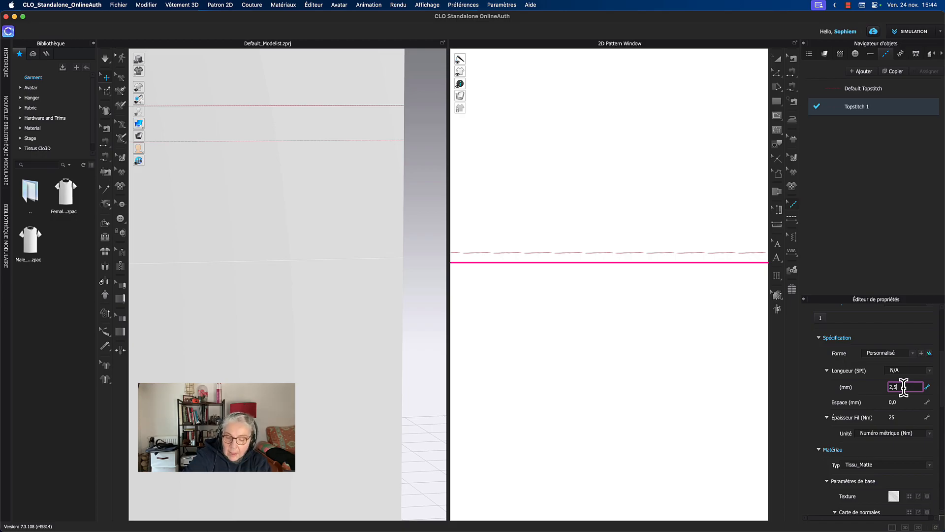
key("Return")
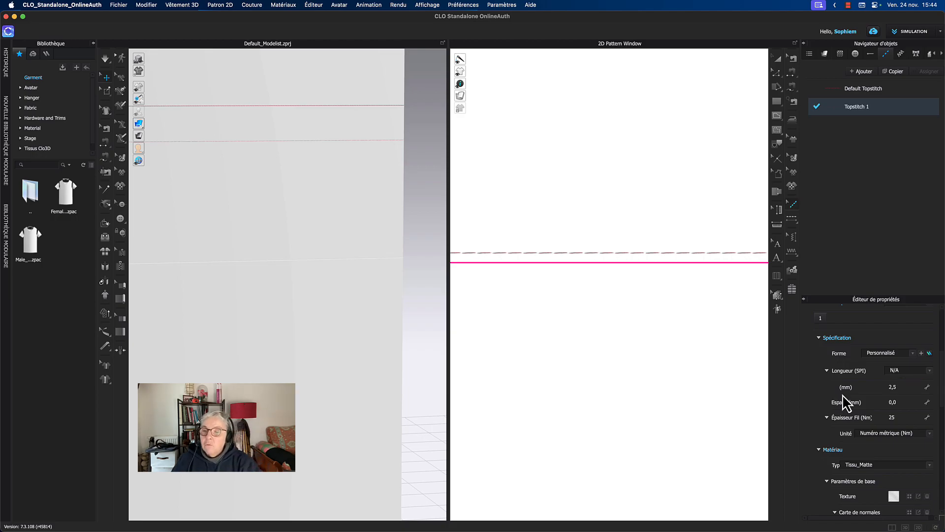
scroll(877, 416, "down", 2)
scroll(877, 416, "up", 7)
double_click(901, 413)
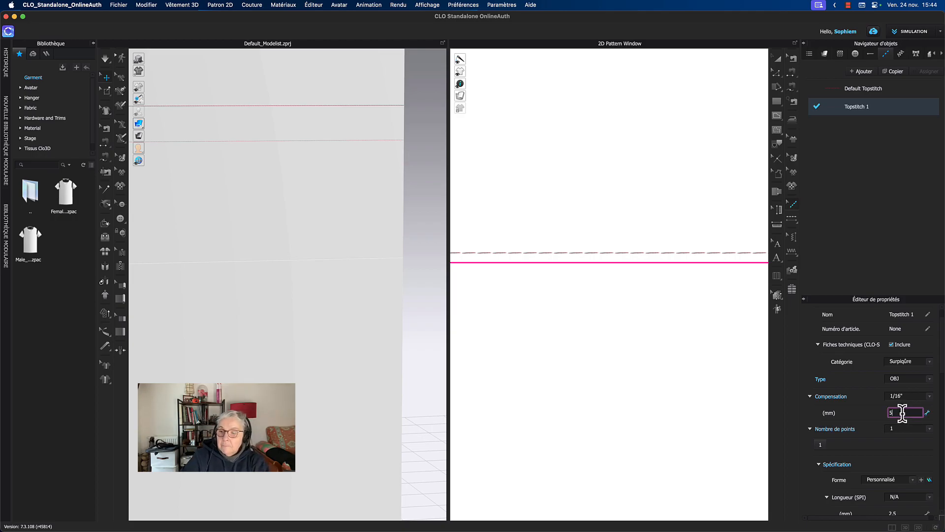
key("Return")
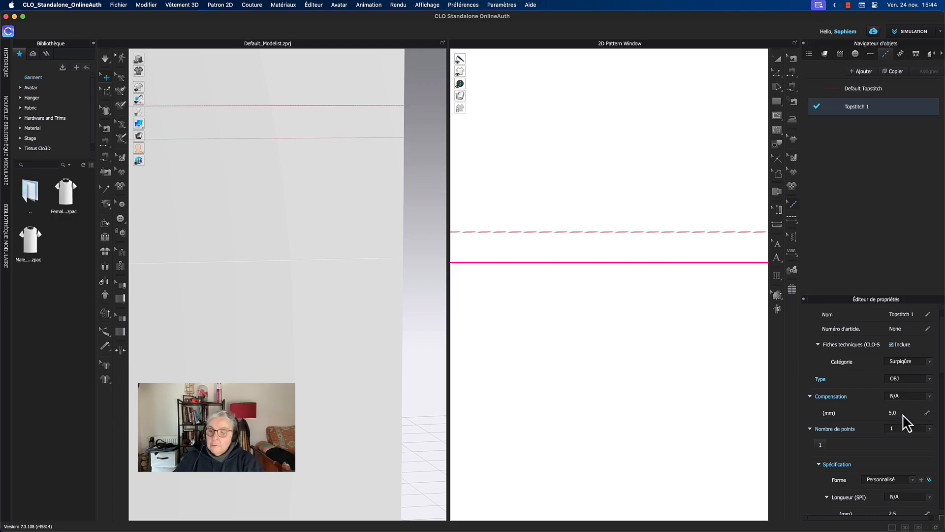
Step: Set the thread thickness of Topstitch 1 to 10 Nm
scroll(616, 280, "down", 5)
scroll(615, 288, "up", 5)
scroll(876, 412, "down", 2)
scroll(877, 414, "down", 3)
scroll(878, 414, "down", 1)
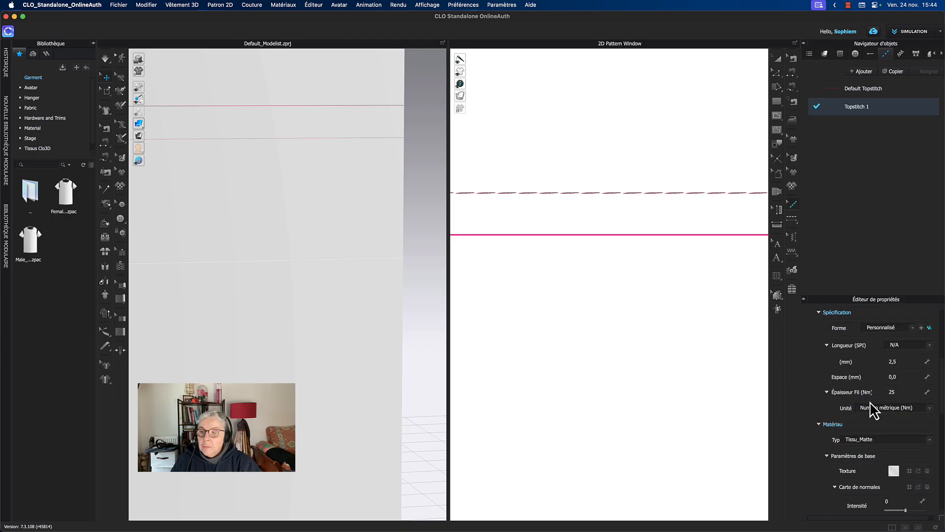
left_click(874, 409)
left_click(886, 409)
double_click(901, 392)
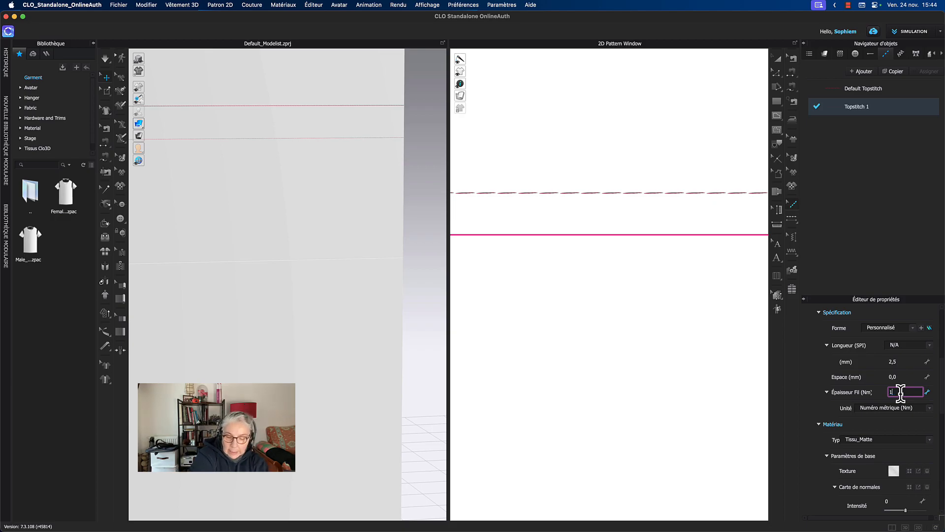
type("10")
key("Return")
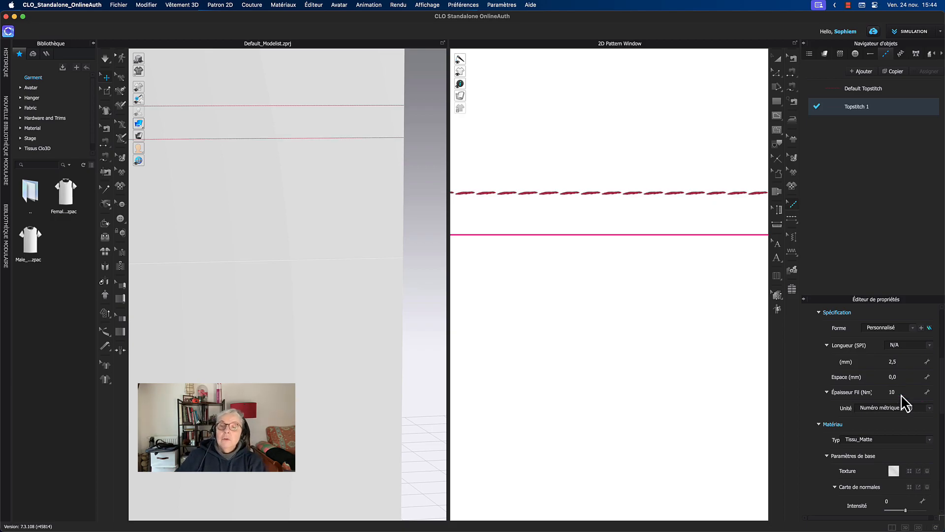
scroll(640, 249, "down", 2)
scroll(639, 254, "up", 2)
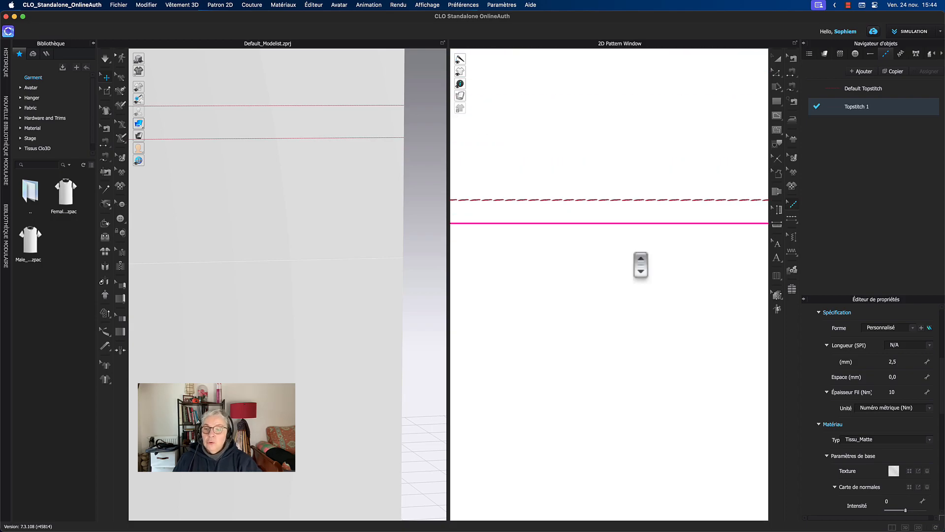
Step: Change the Topstitch 1 material colour to the blue YKK 027 swatch from the YKK Global Colors palette
scroll(857, 384, "down", 5)
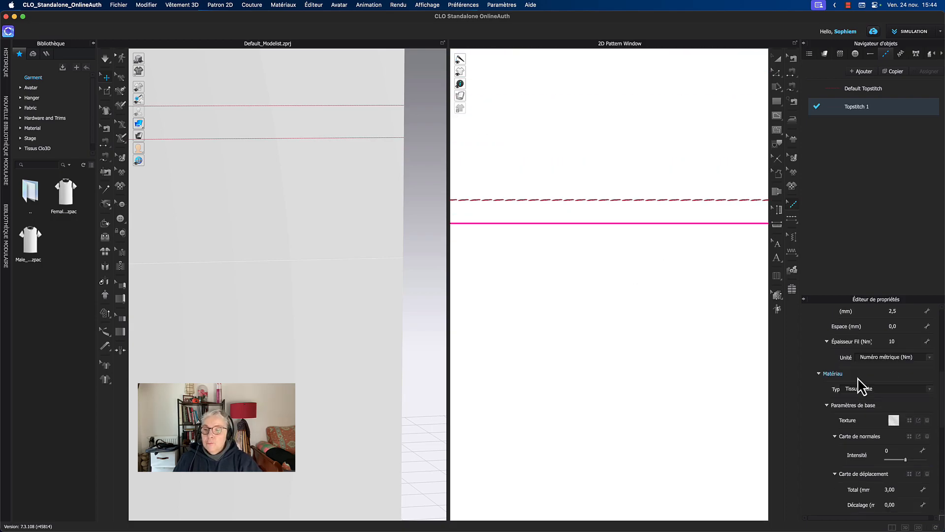
left_click(928, 440)
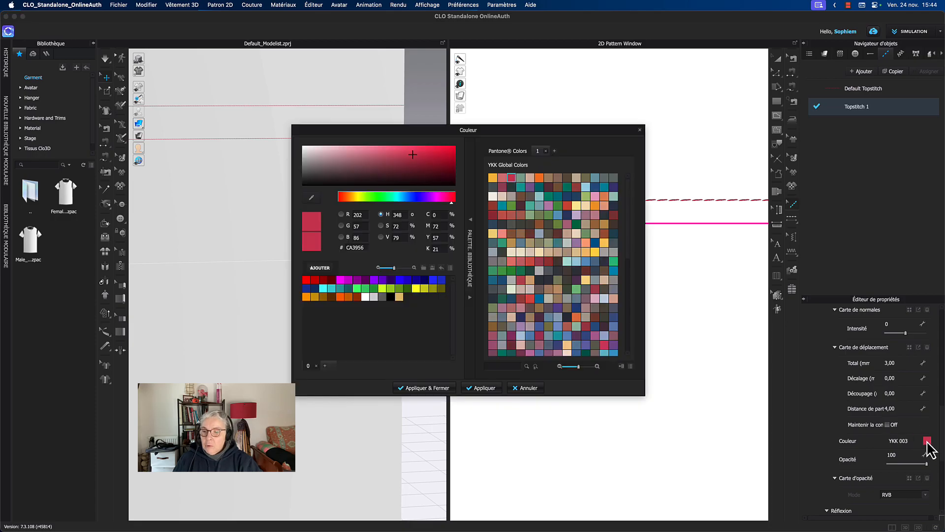
left_click(592, 190)
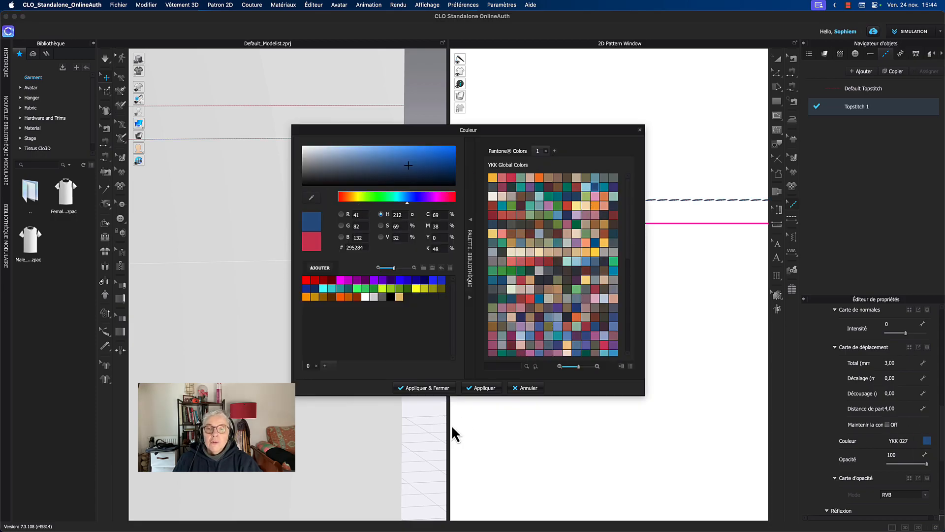
left_click(439, 387)
scroll(618, 249, "down", 5)
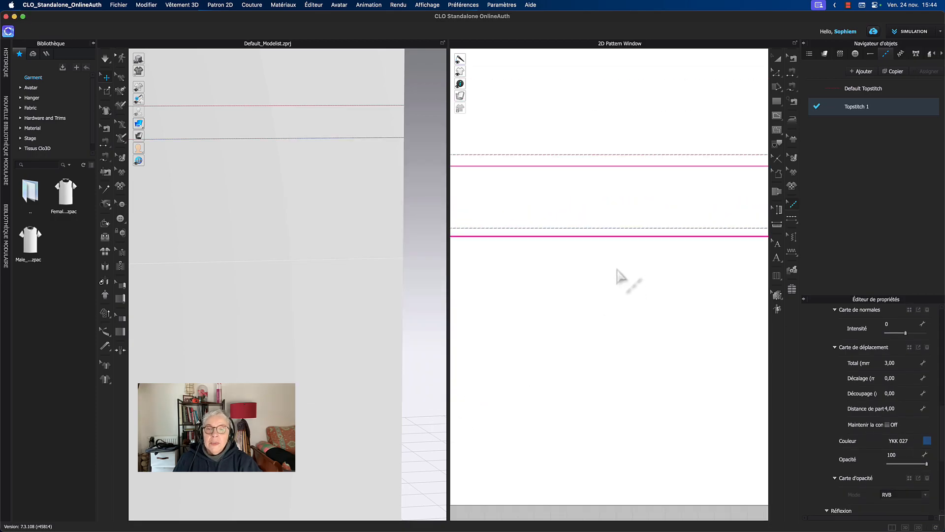
middle_click_drag(616, 274, 615, 275)
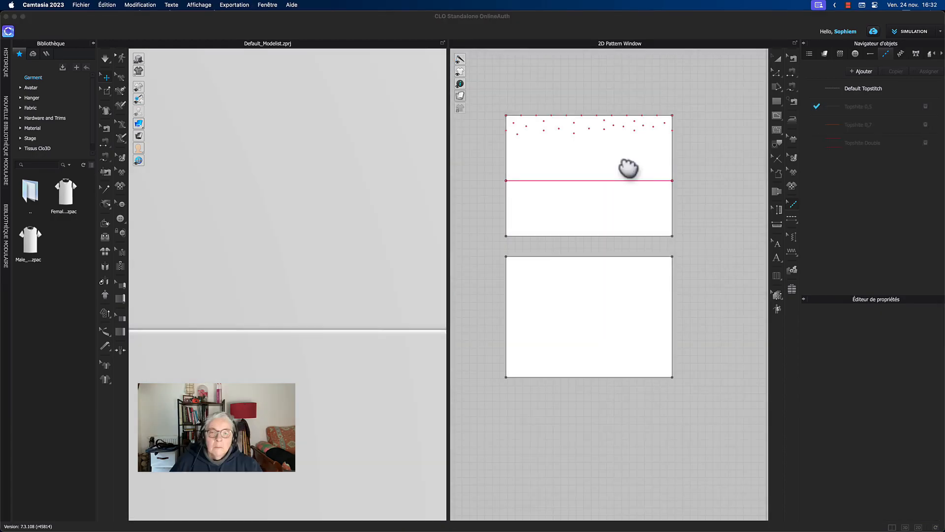
Step: Select the seam joining the two rectangular pattern pieces and turn on its topstitch with the Topshite 0,5 style
left_click(794, 58)
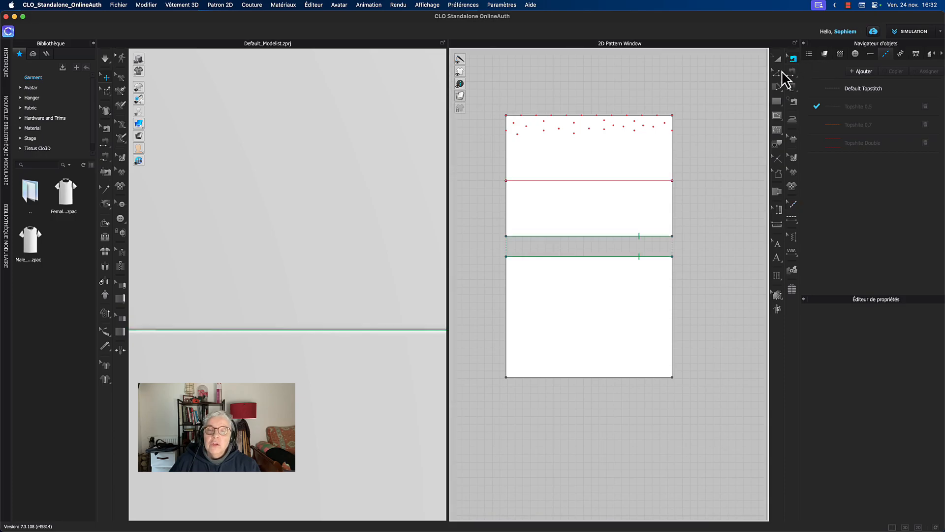
left_click(650, 239)
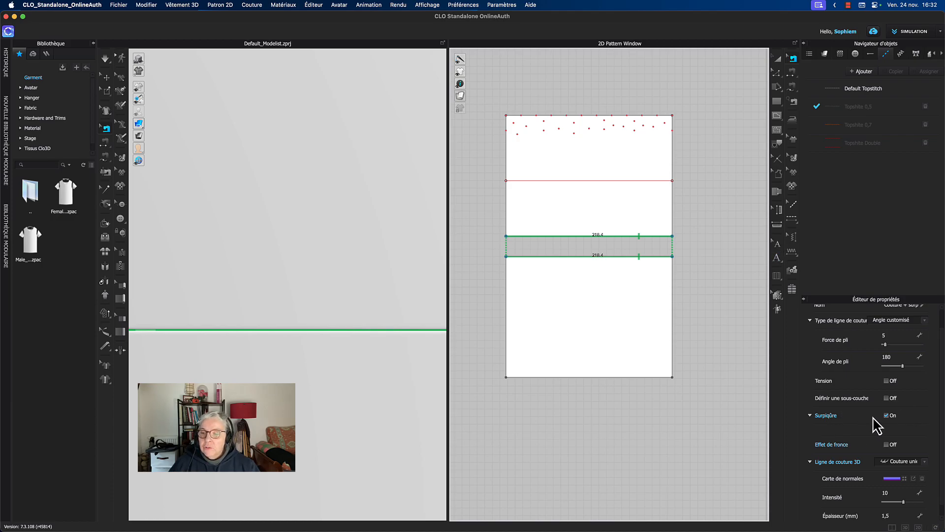
left_click(886, 415)
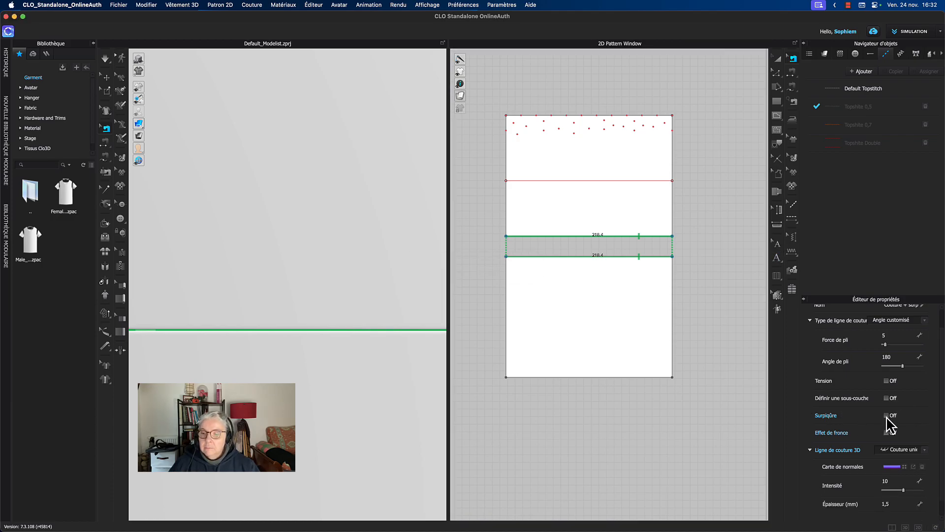
left_click(887, 415)
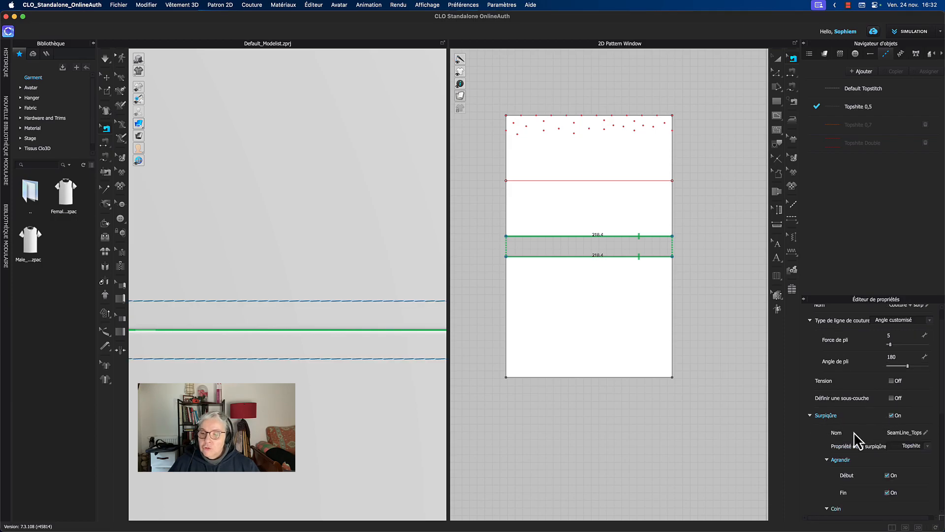
Step: Try the Topshite 0,7, Topshite 0,5 and Topshite Double styles on the seam's topstitch, leaving Topshite 0,7 assigned
left_click(902, 446)
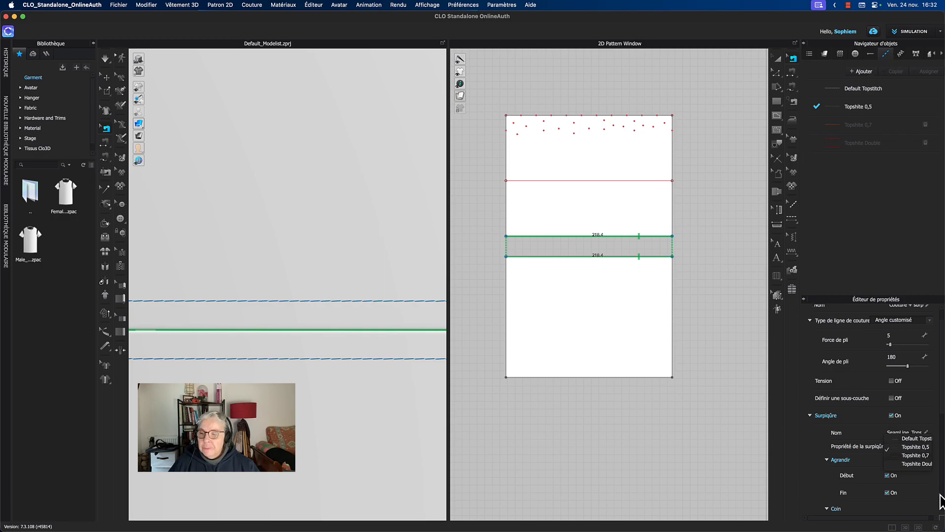
left_click(916, 455)
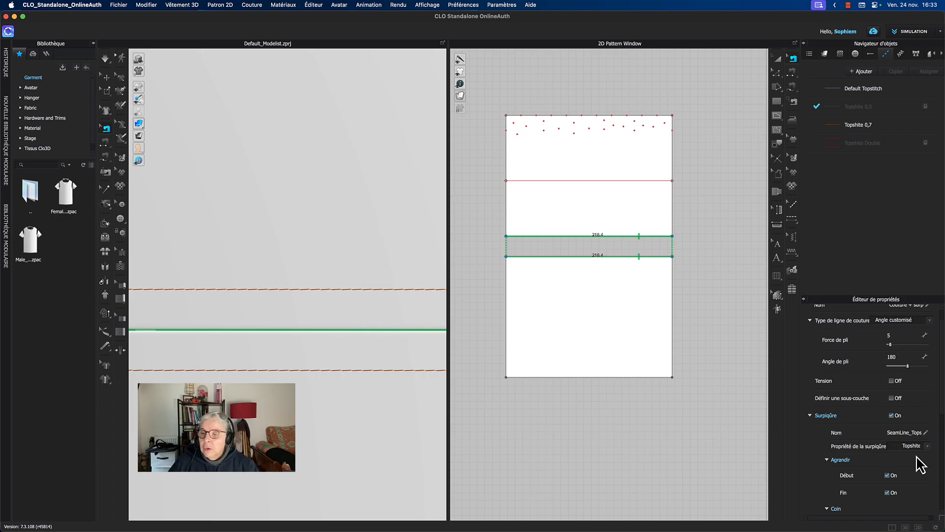
left_click(912, 446)
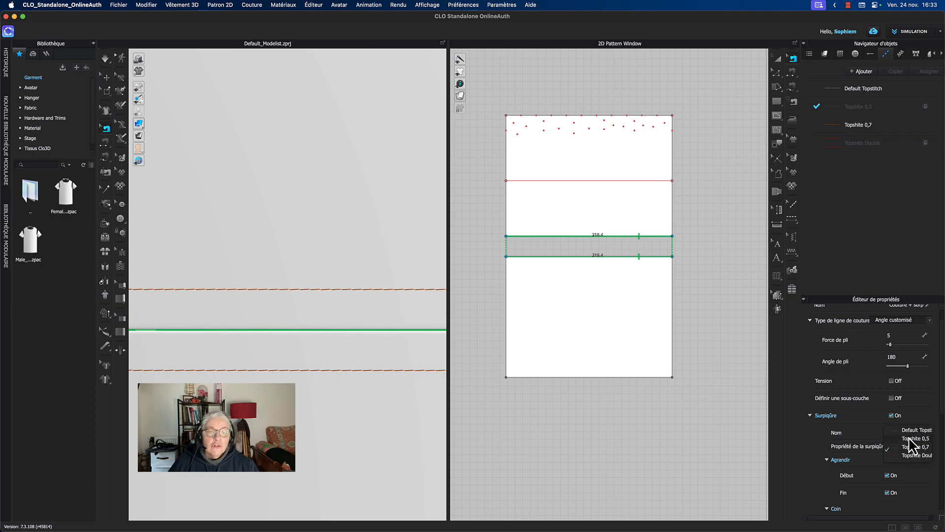
left_click(909, 438)
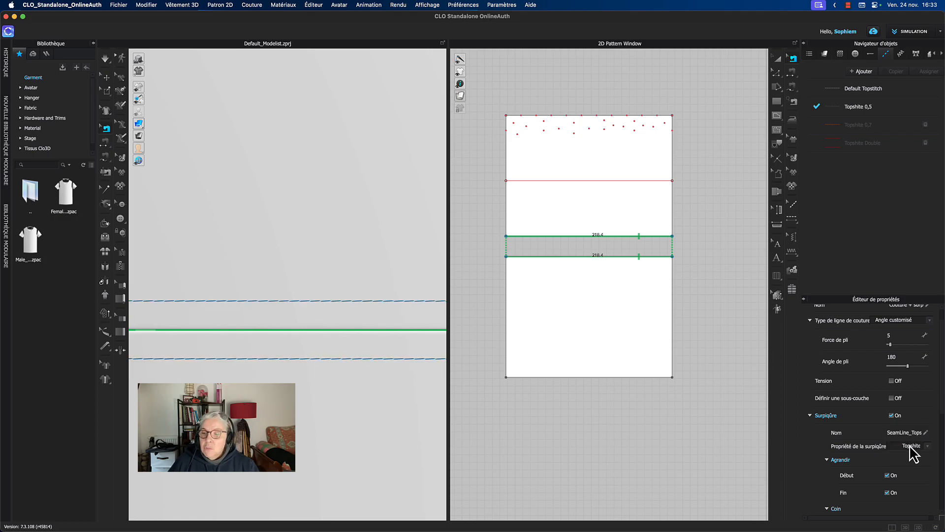
left_click(911, 464)
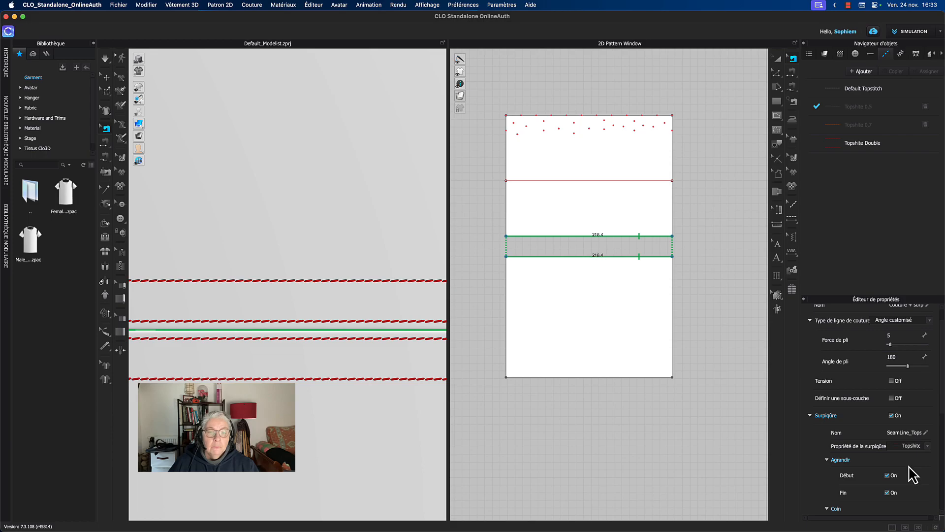
left_click(916, 445)
left_click(913, 438)
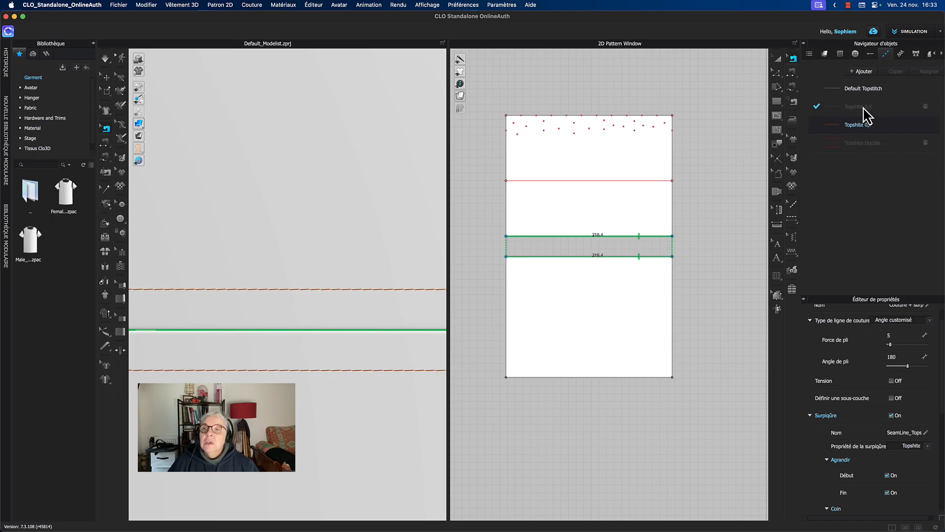
Step: Open the Topshite 0,5 style's properties and set its stitch length to 2 mm
left_click(884, 107)
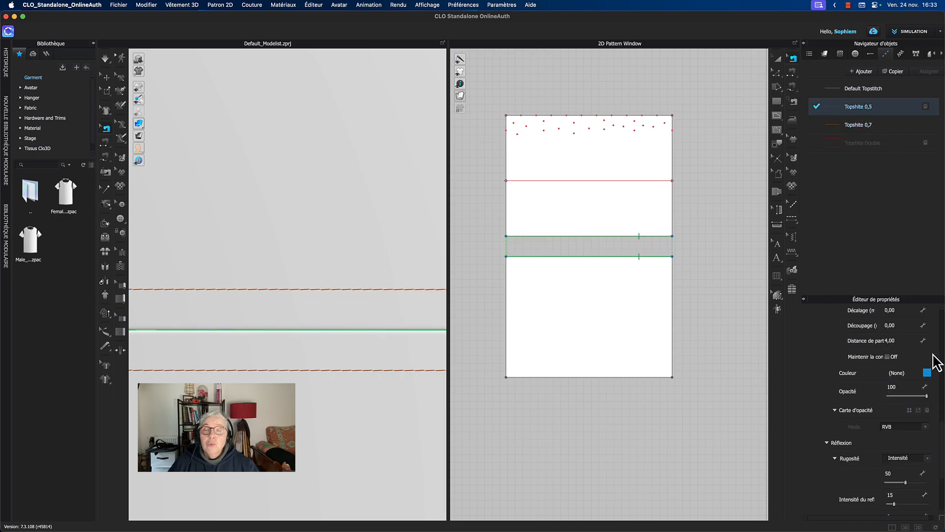
scroll(887, 470, "down", 5)
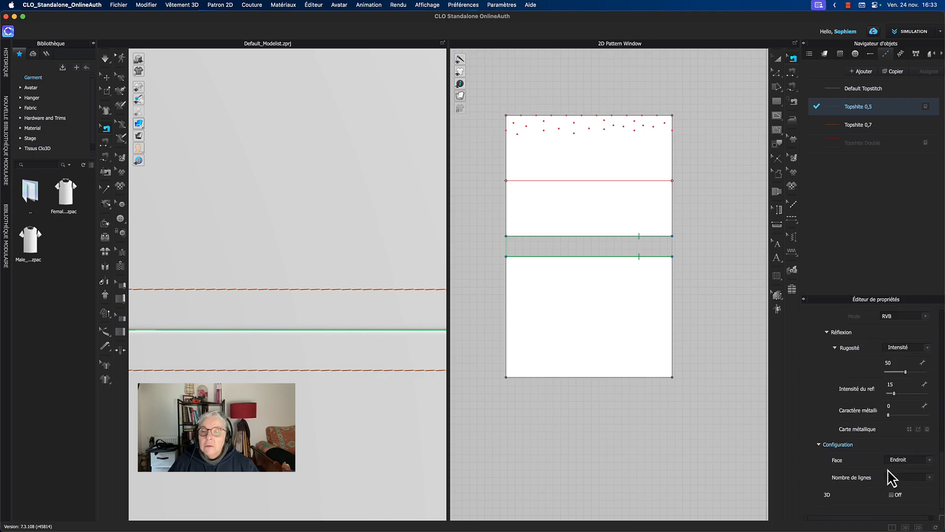
scroll(891, 476, "up", 3)
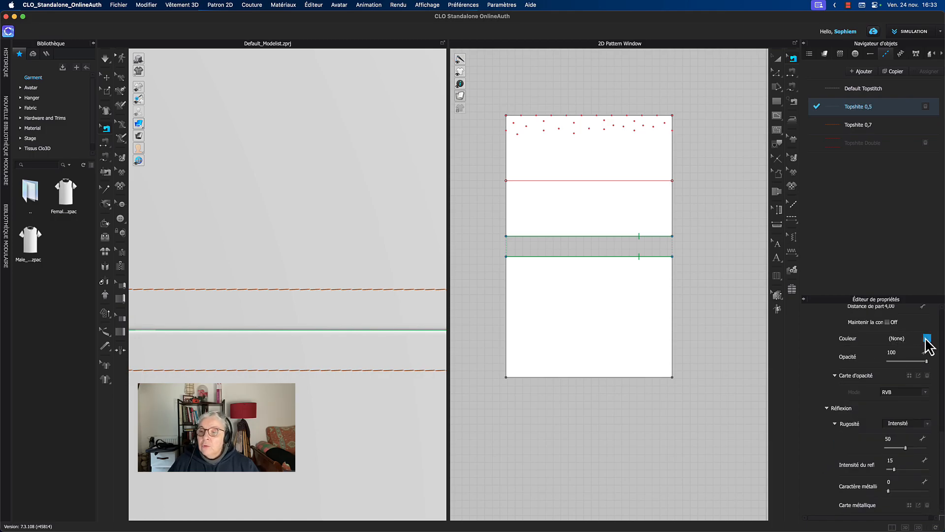
scroll(917, 387, "up", 3)
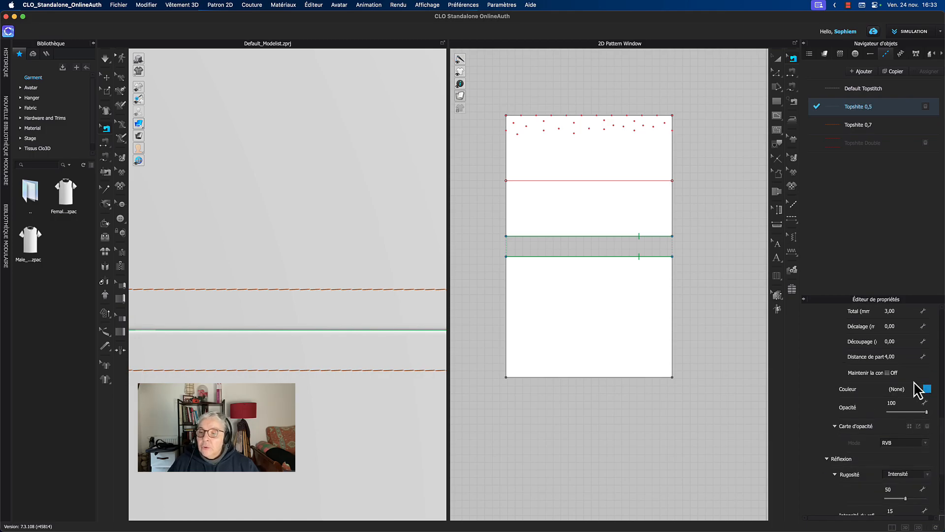
scroll(917, 389, "up", 7)
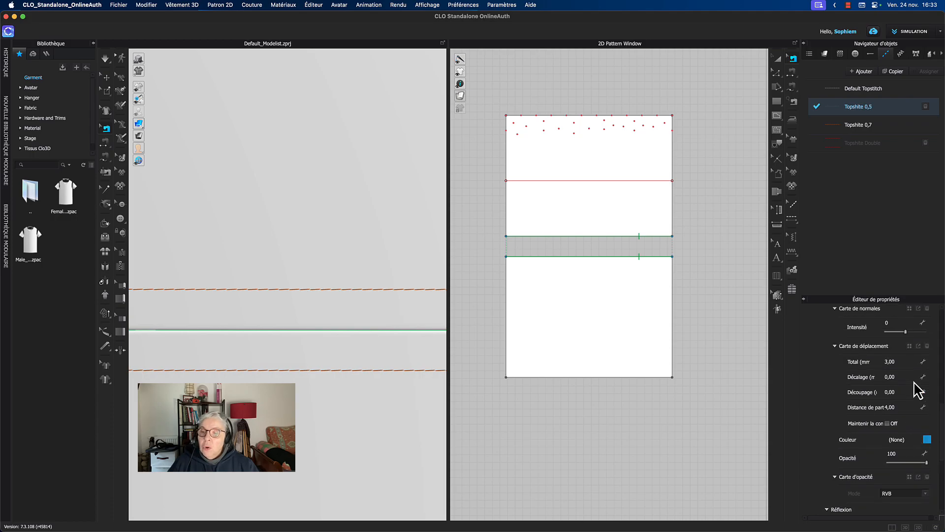
scroll(917, 389, "up", 2)
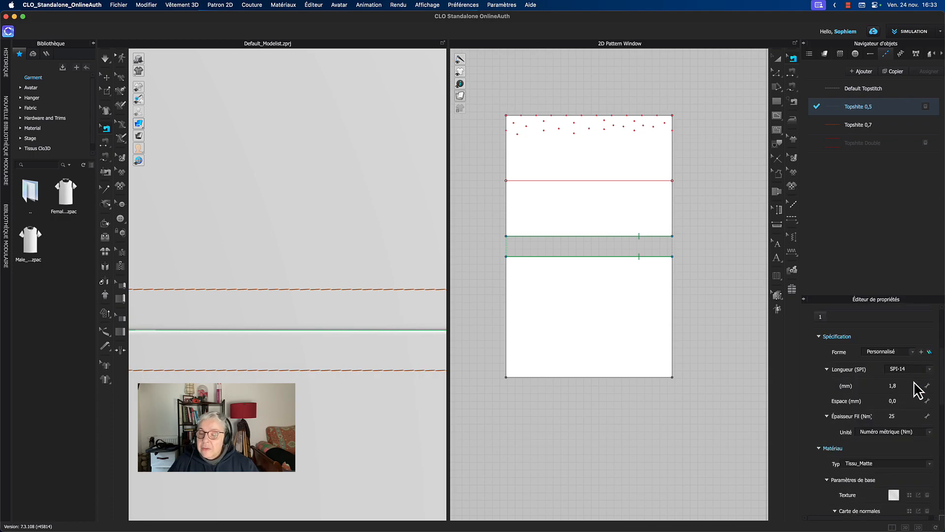
left_click(902, 386)
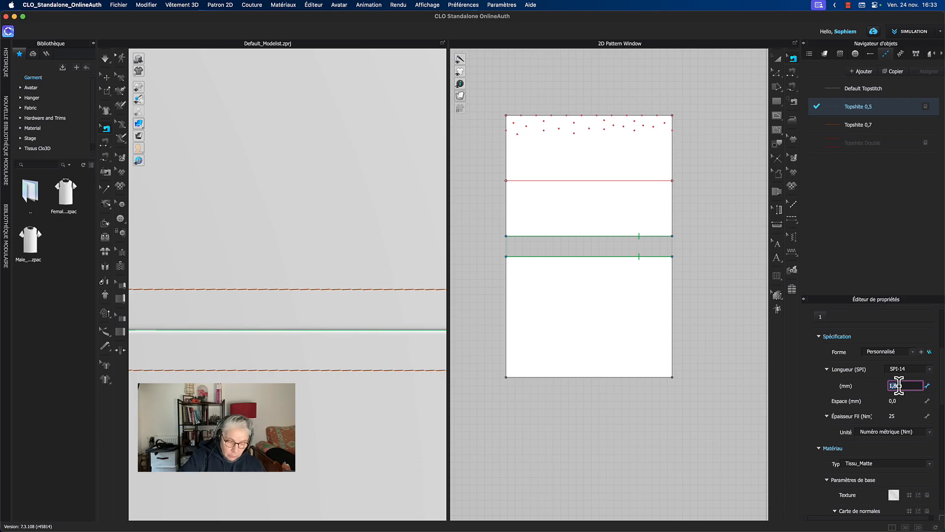
type("2")
key("Return")
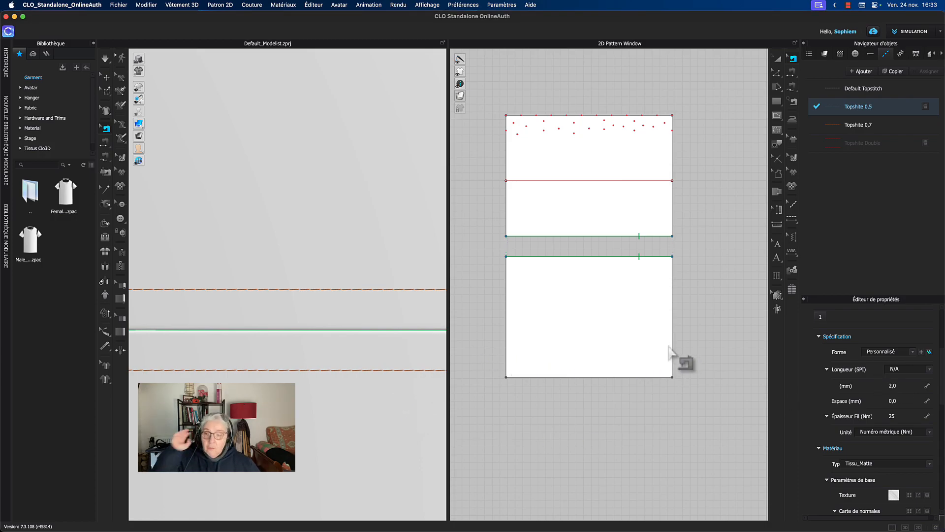
Step: Set the Topshite 0,5 stitch length to 5 mm and check the style's offset value
left_click(903, 386)
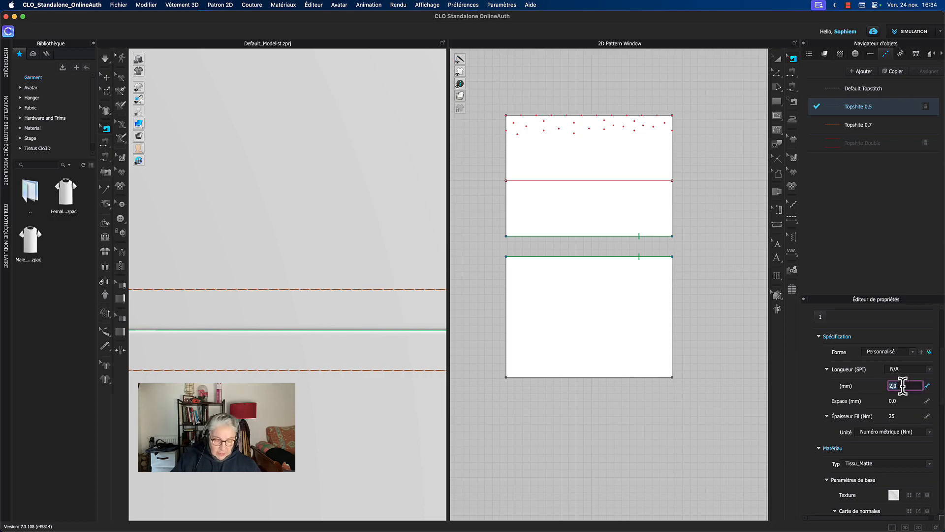
type("5")
key("Return")
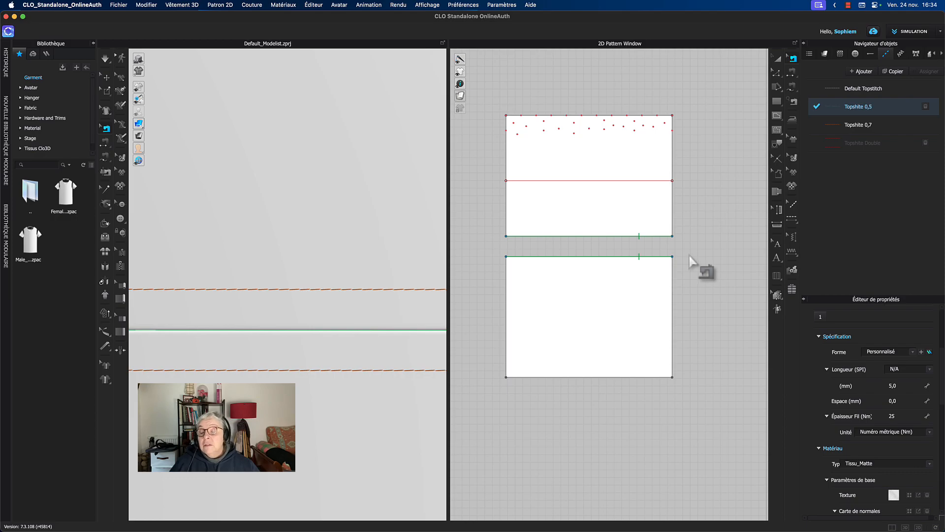
scroll(861, 420, "up", 2)
scroll(863, 415, "up", 3)
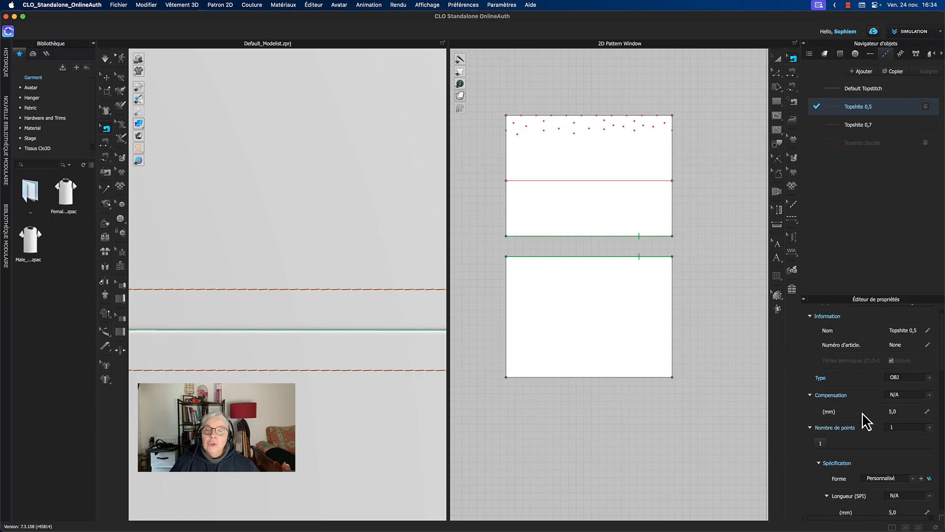
Step: Select the seam between the two rectangular pieces and compare the Topshite 0,5 style on its topstitch, leaving Topshite 0,7 assigned
left_click(656, 250)
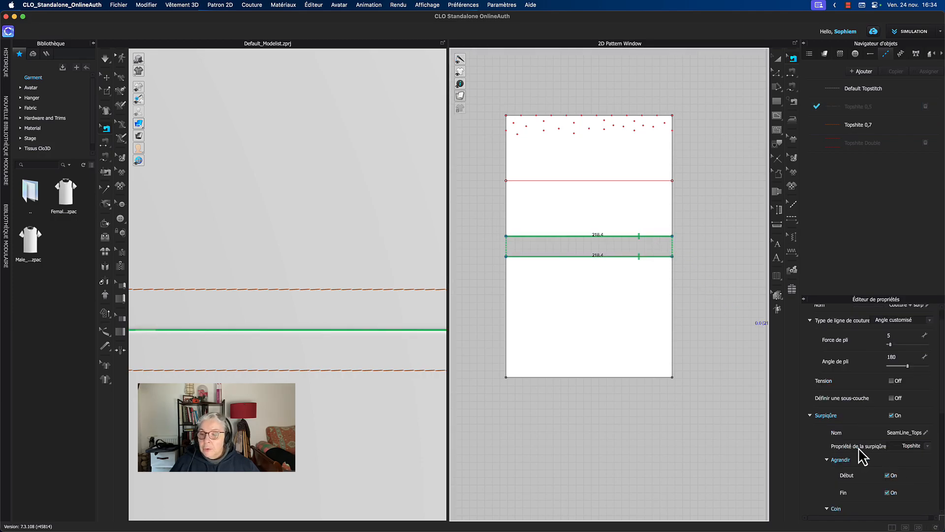
left_click(914, 445)
left_click(909, 438)
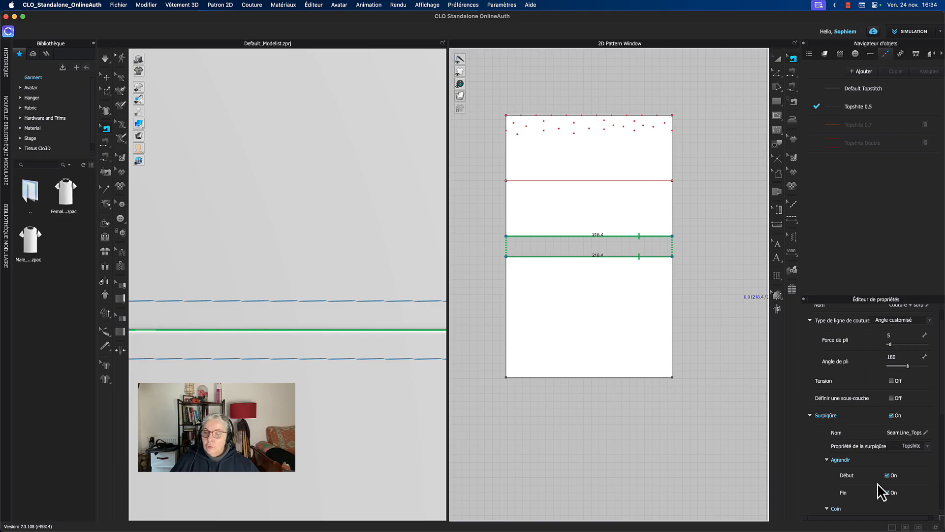
left_click(902, 447)
left_click(914, 464)
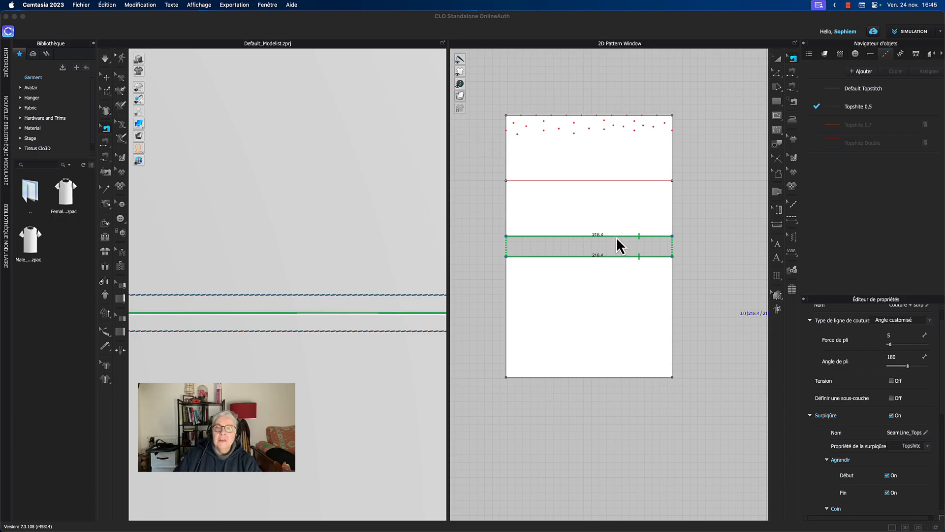
left_click(903, 446)
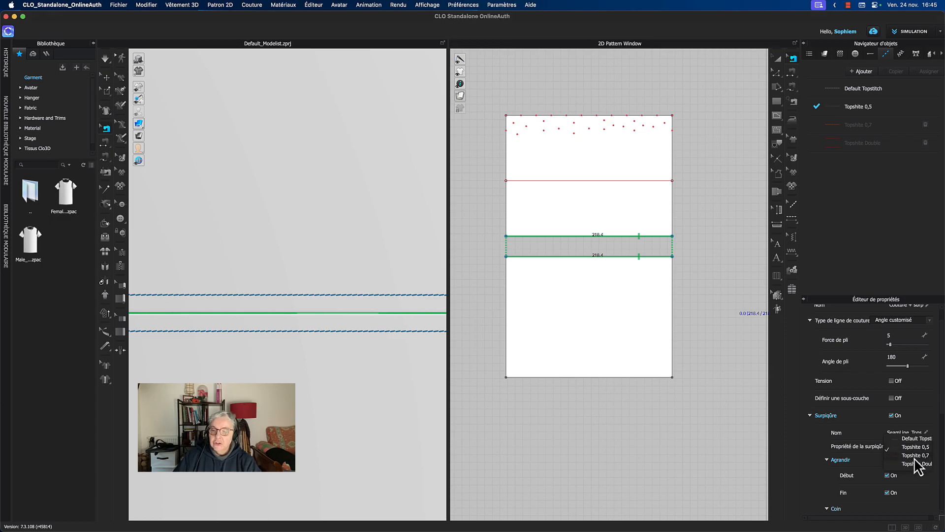
left_click(913, 455)
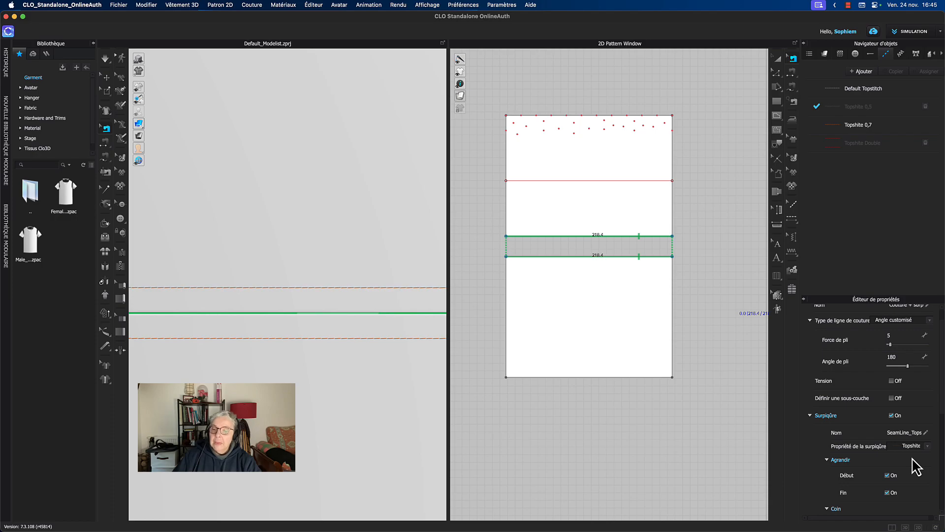
Step: Save the seam's settings as "Couture + surp 0,7" in the "coutures et surpiqûres" folder
scroll(868, 345, "up", 1)
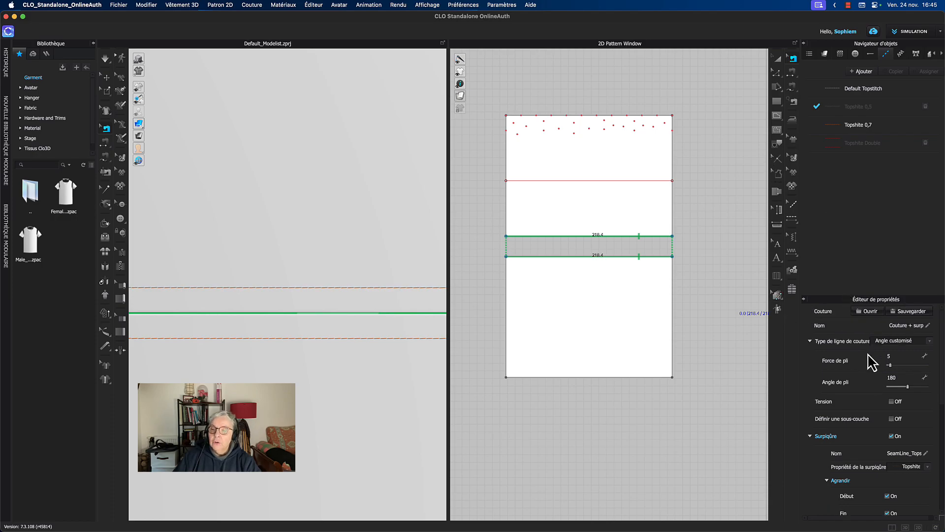
left_click(904, 311)
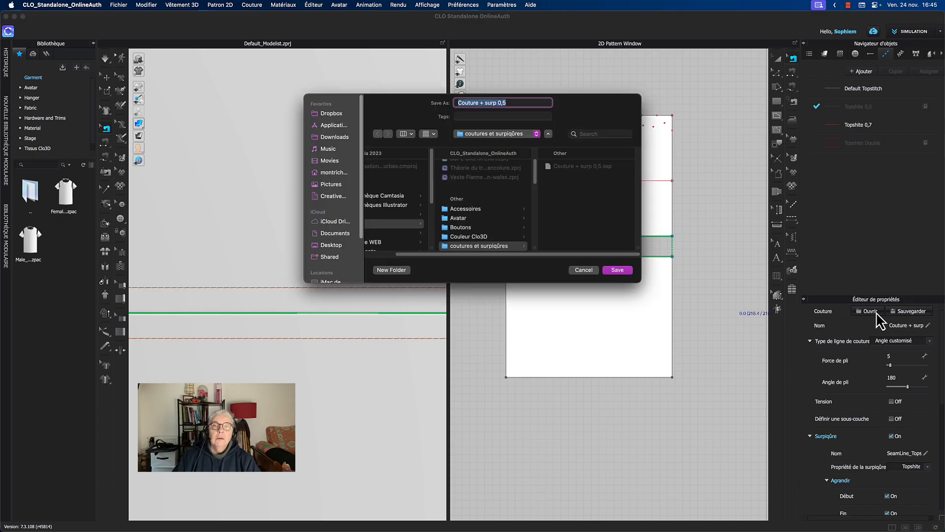
left_click(511, 104)
key("BackSpace")
type("7")
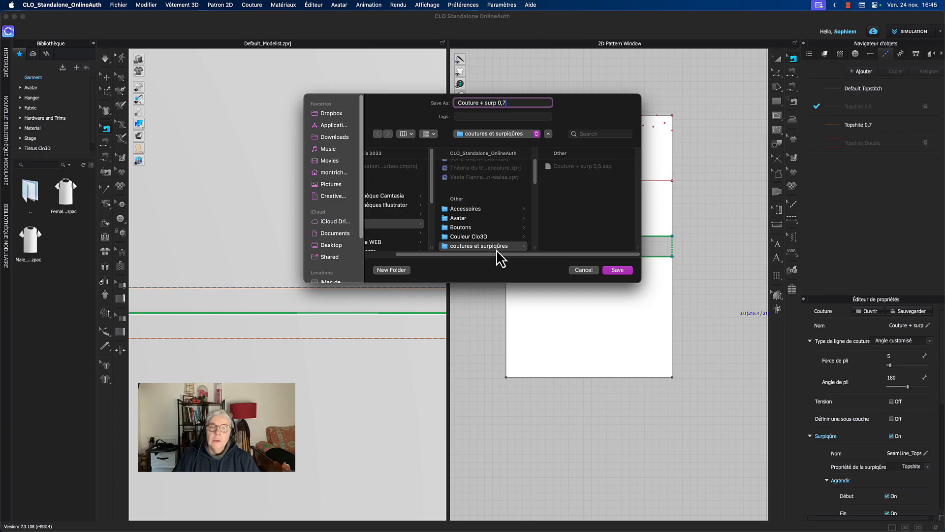
left_click(614, 270)
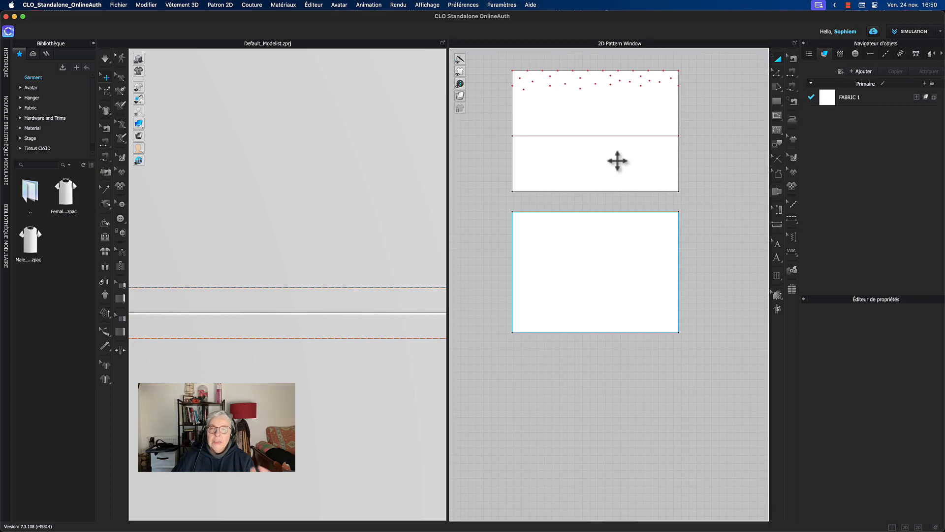
Step: Paste a copy of the plain rectangular pattern piece directly below the existing two
left_click(622, 444)
key("super+v")
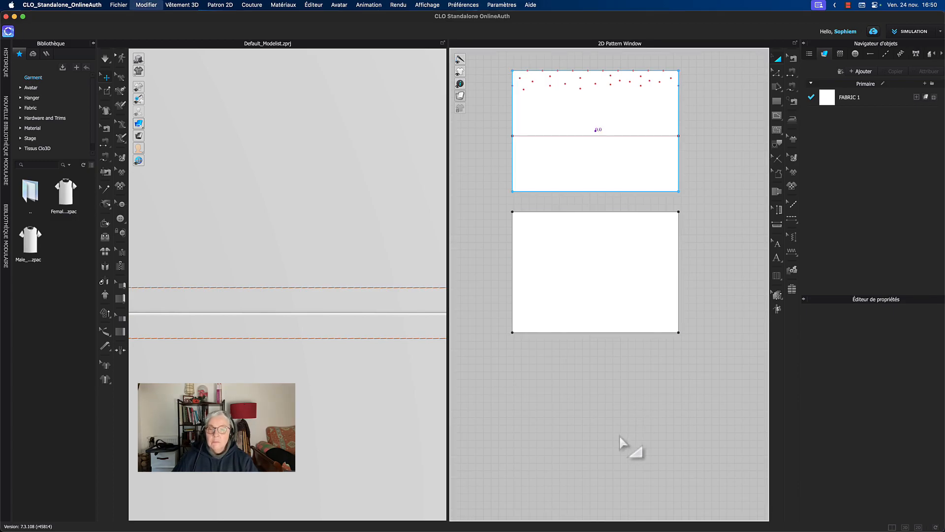
left_click(595, 414)
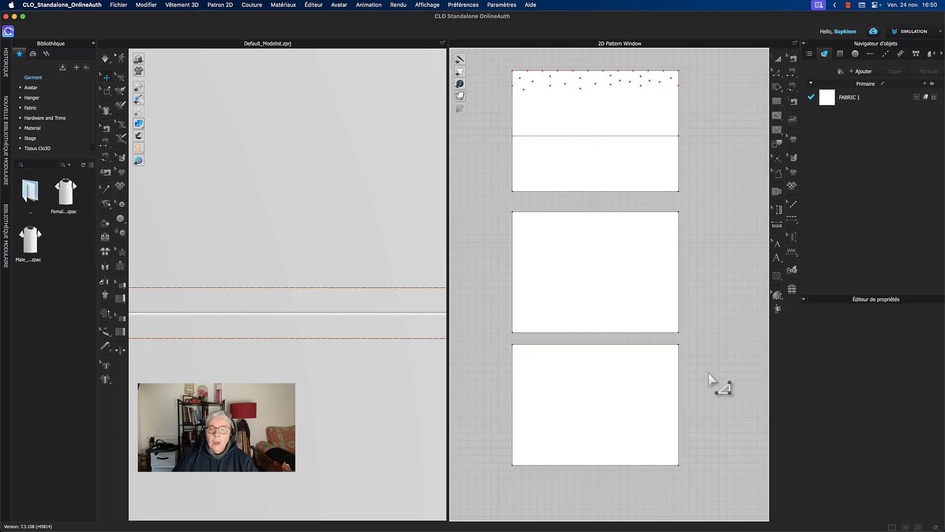
Step: Sew the lower edge of the second rectangle to the upper edge of the pasted third rectangle
middle_click_drag(707, 361, 701, 361)
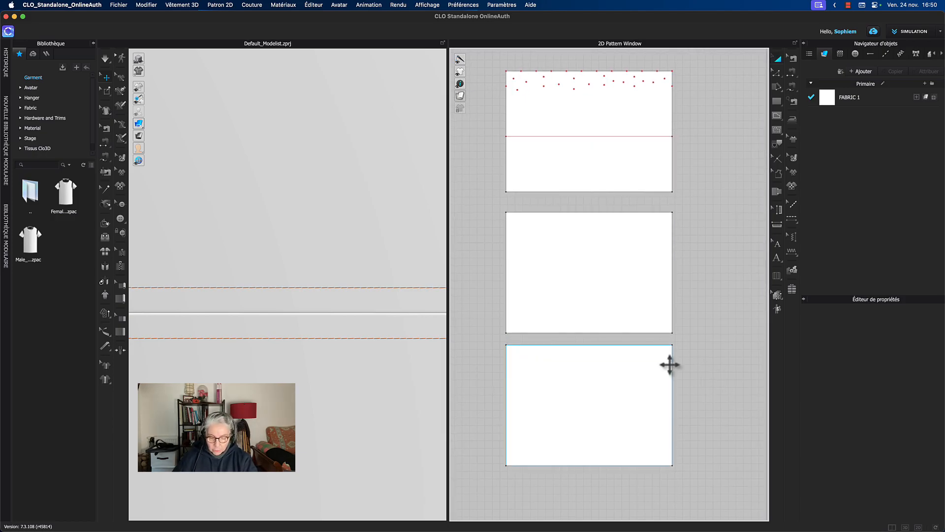
key("n")
left_click(643, 333)
left_click(673, 345)
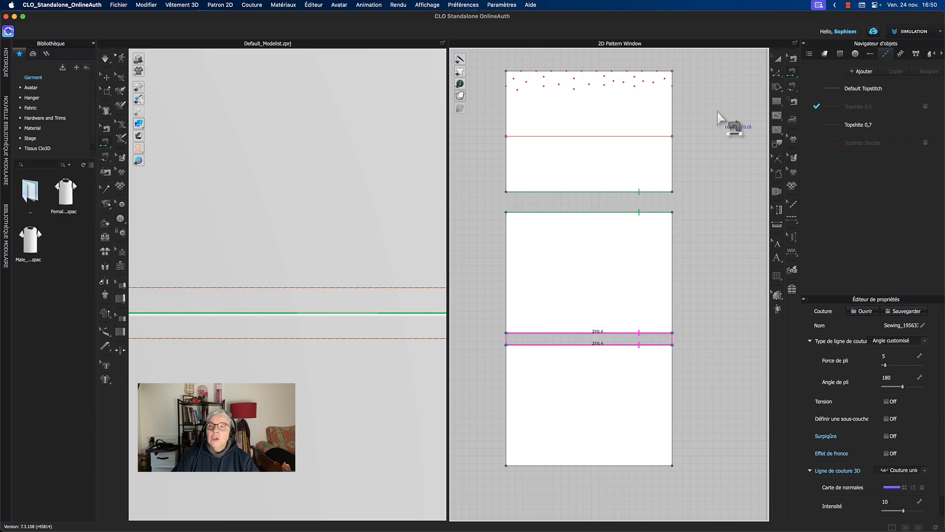
Step: Turn on the topstitch for the seam between the second and third pieces and assign it the Topshite 0,7 style
left_click(793, 60)
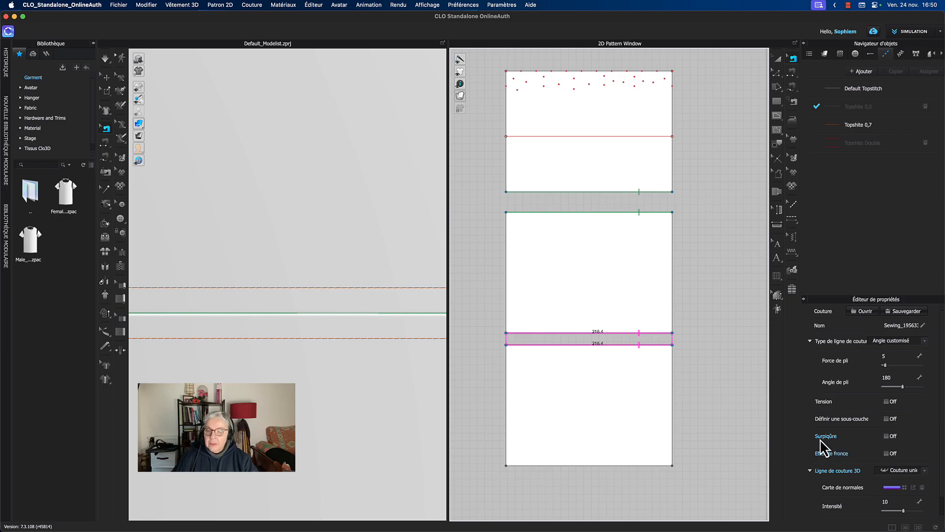
left_click(886, 436)
left_click(903, 467)
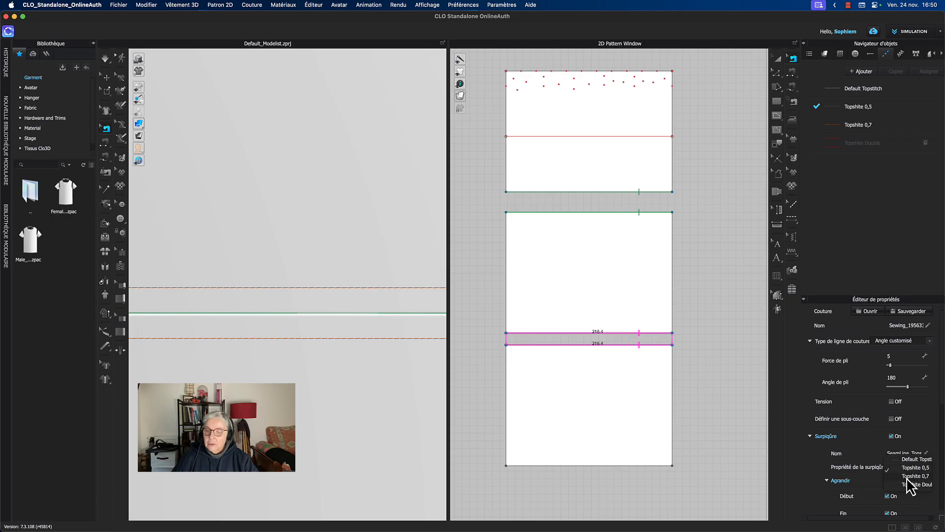
left_click(912, 476)
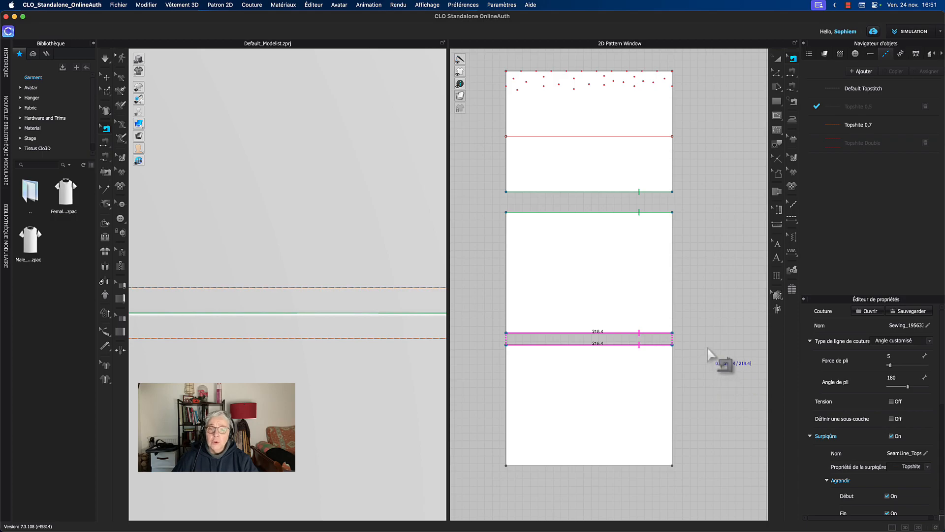
Step: Run the simulation to close the seam between the second and third pieces in 3D, and stop it
scroll(709, 354, "up", 5)
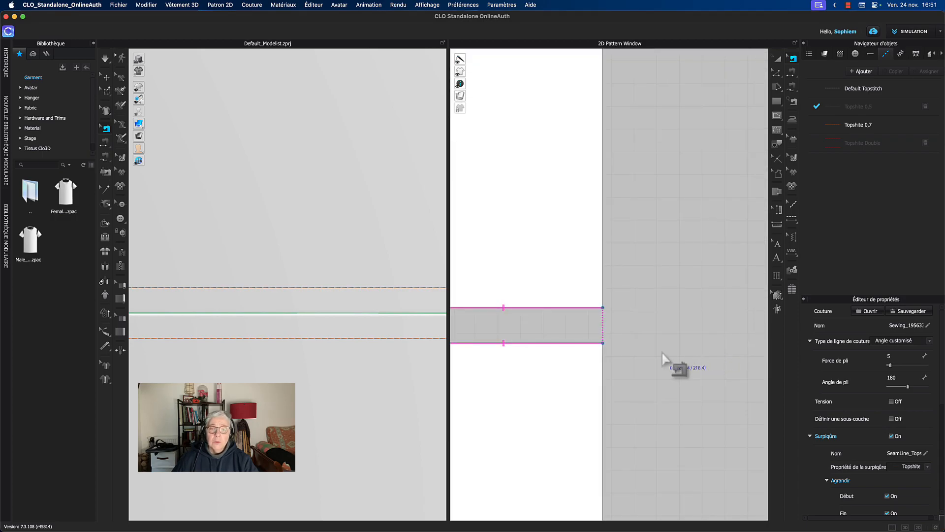
scroll(313, 349, "down", 5)
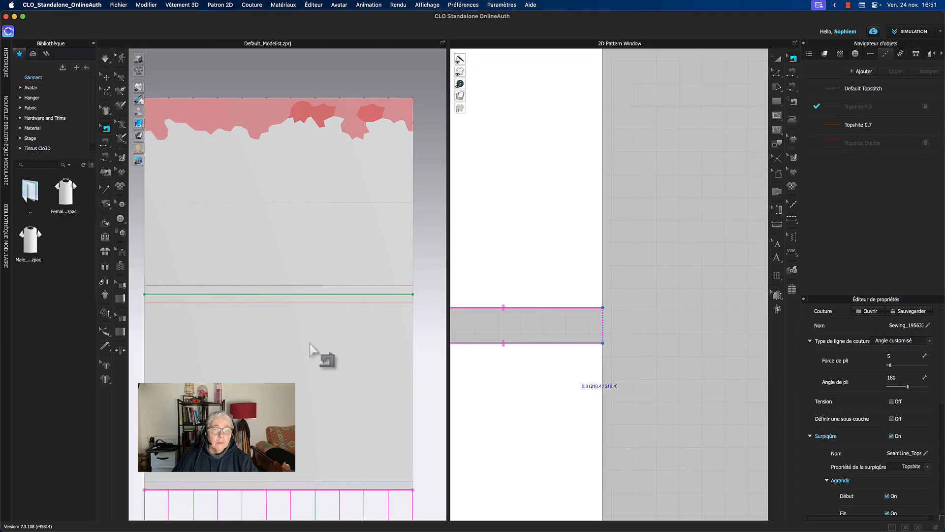
middle_click_drag(315, 357, 335, 206)
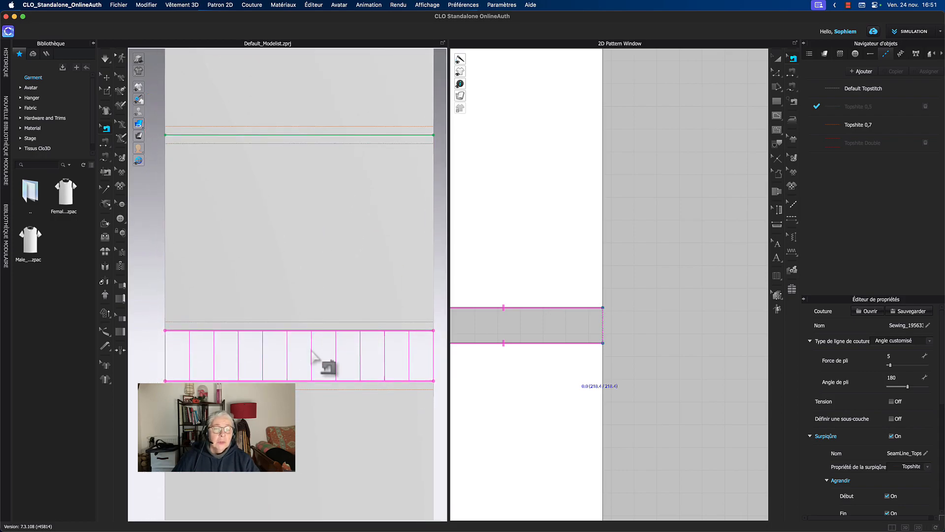
key("space")
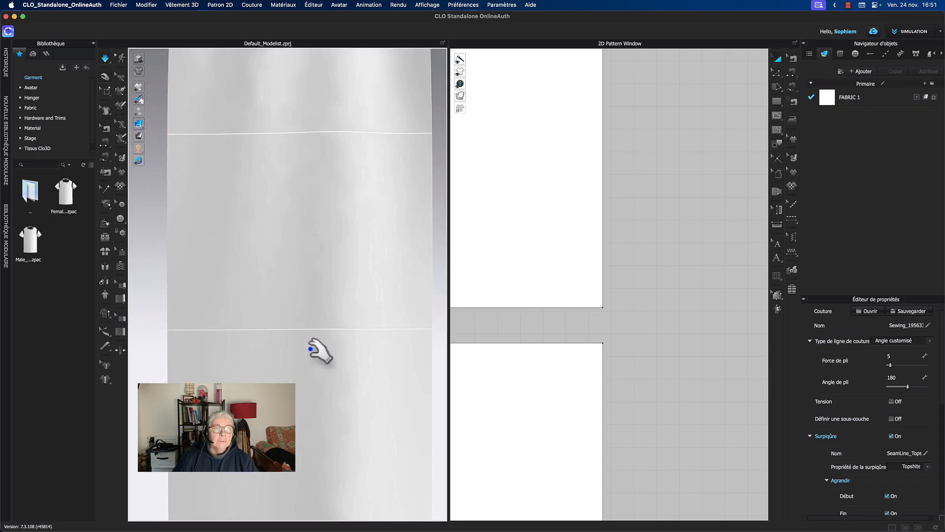
key("space")
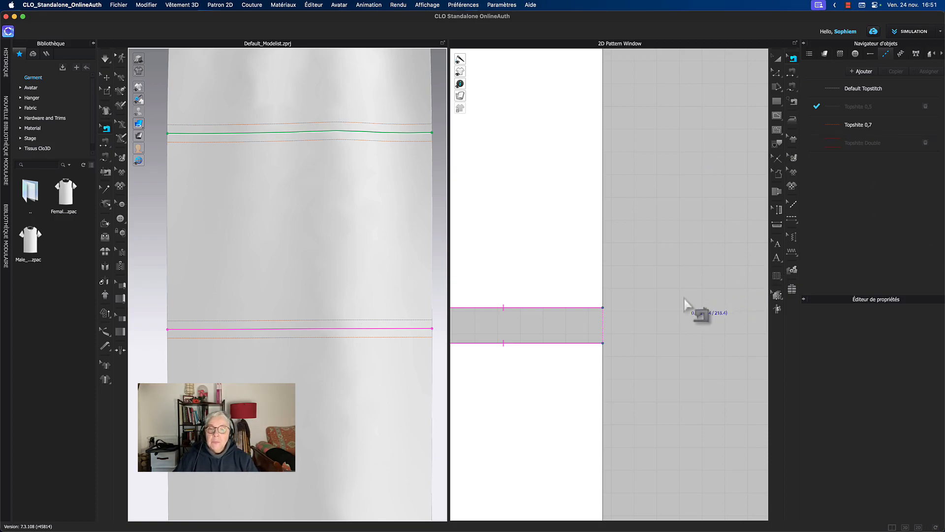
Step: Select the seam between the second and third pieces and change its topstitch style to Topshite 0,5
left_click(591, 307)
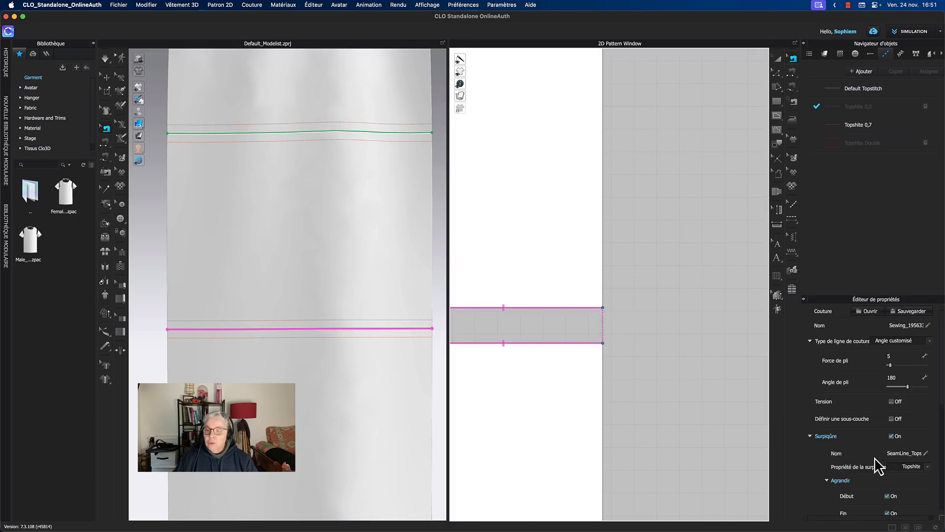
left_click(911, 467)
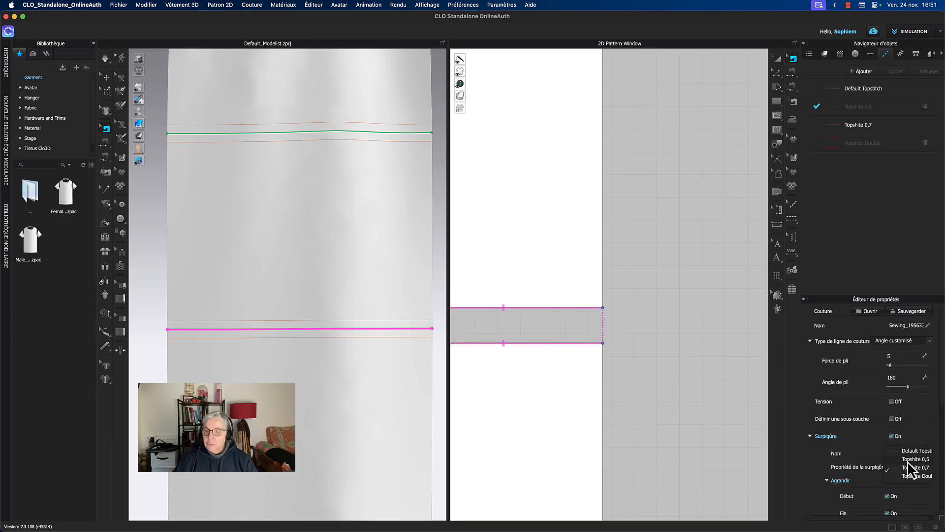
left_click(909, 460)
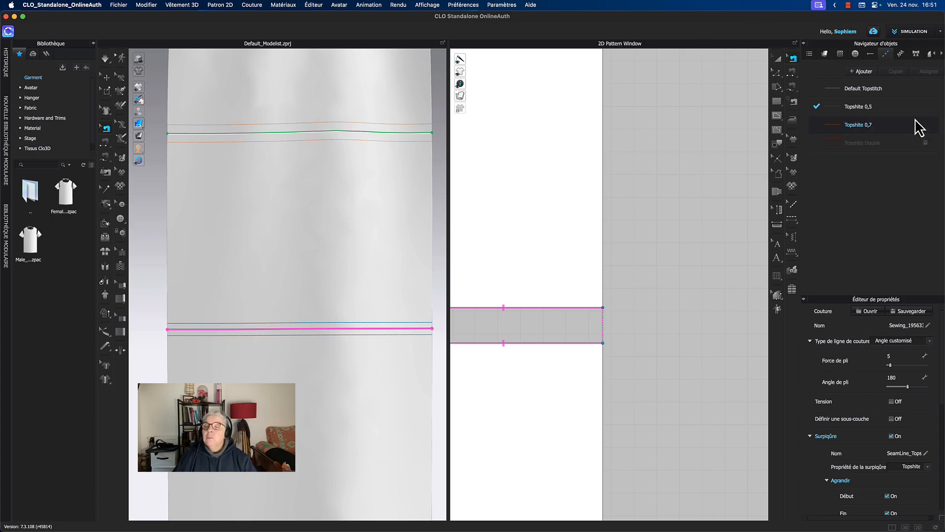
Step: Save this seam's settings over the existing "Couture + surp 0,5" file in the "coutures et surpiqûres" folder
left_click(901, 312)
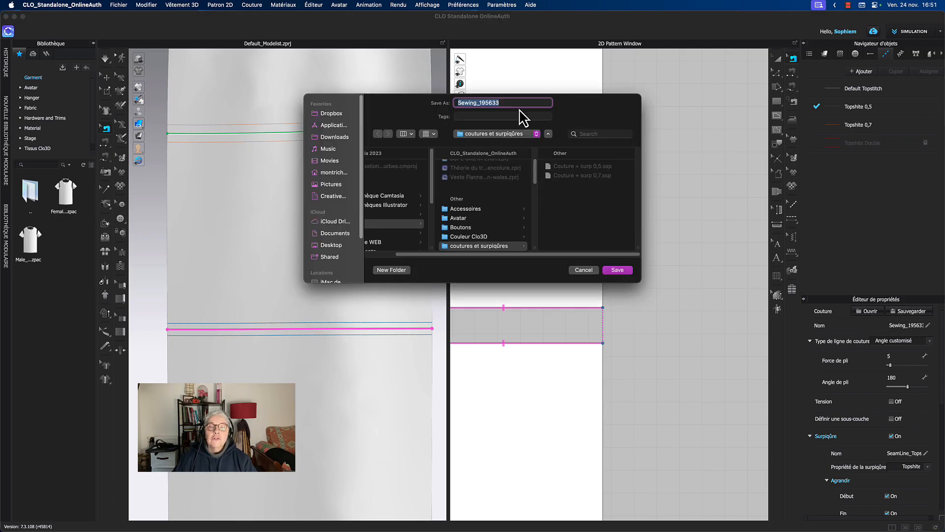
left_click(497, 248)
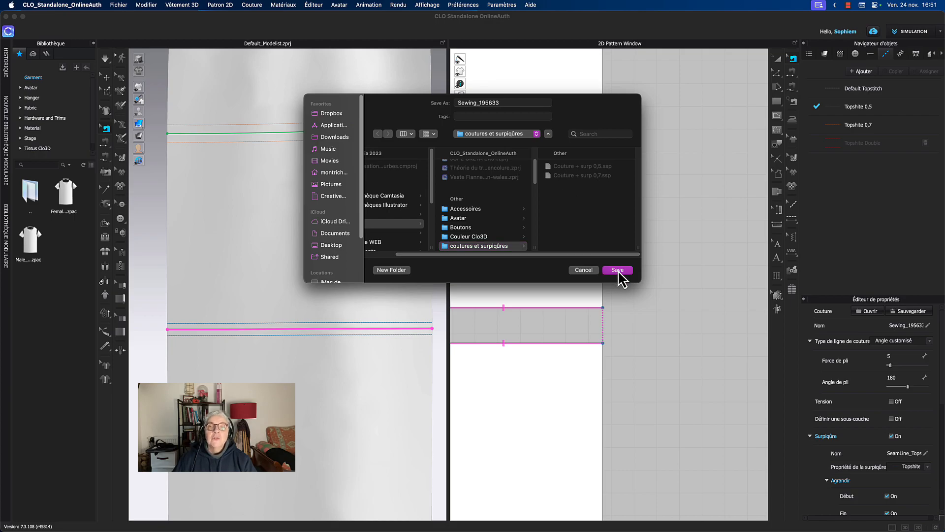
left_click(566, 166)
left_click(616, 272)
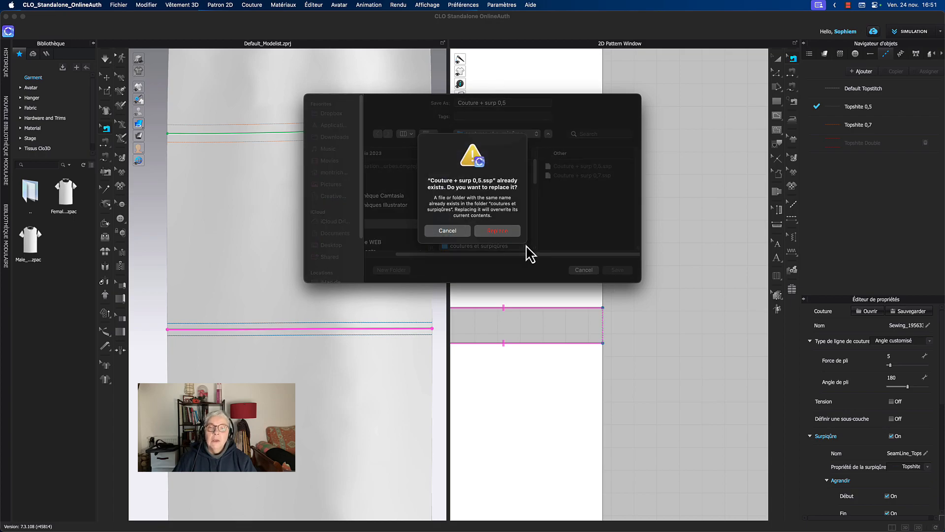
left_click(485, 231)
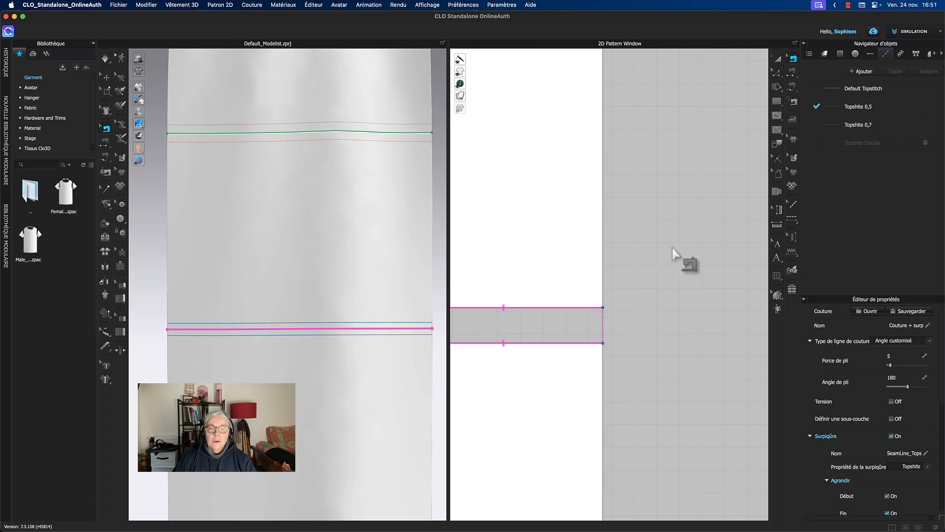
Step: Paste another copy of the rectangular pattern piece directly below the third one
middle_click_drag(665, 291, 753, 111)
scroll(606, 326, "down", 4)
middle_click_drag(606, 323, 639, 234)
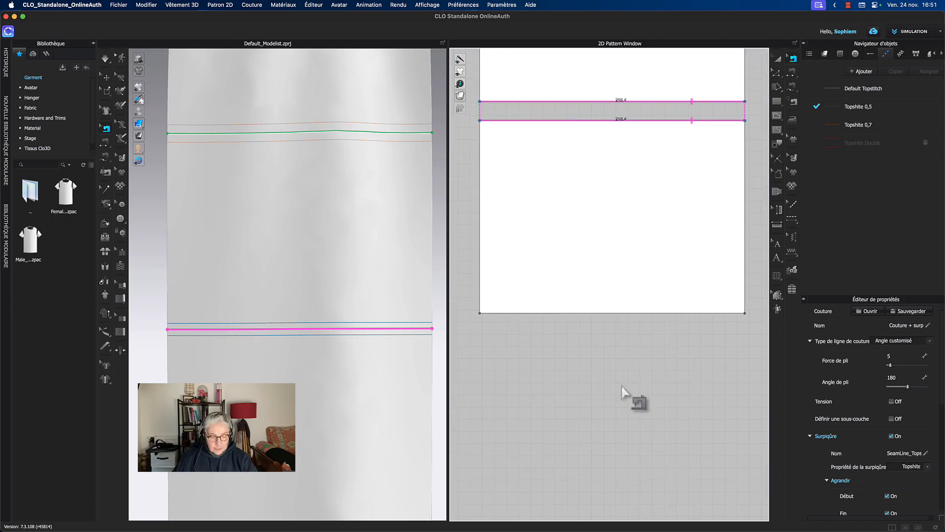
left_click(622, 389)
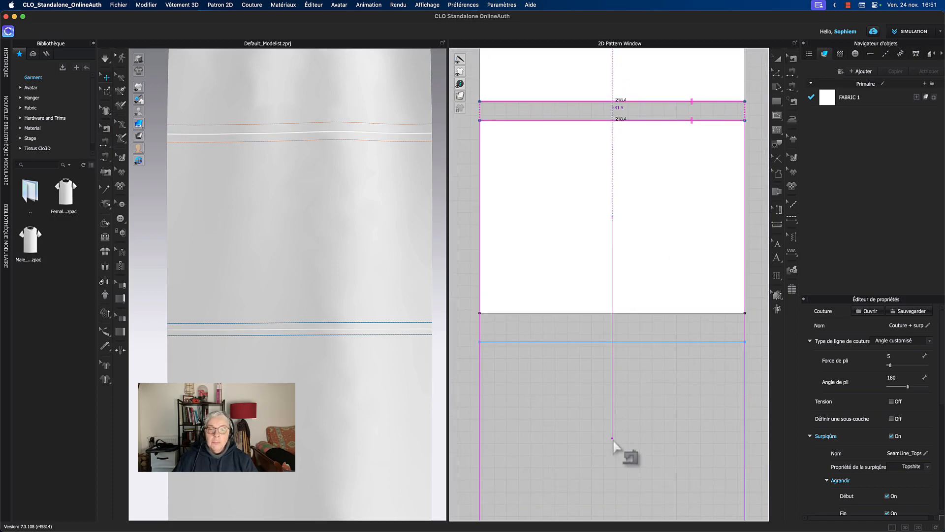
left_click(613, 426)
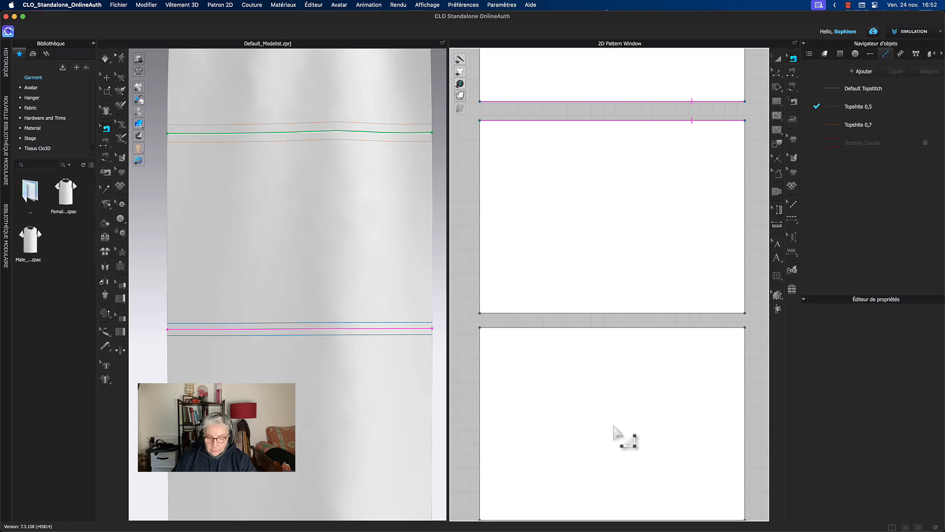
Step: Sew the lower edge of the third rectangle to the upper edge of the fourth rectangle
key("n")
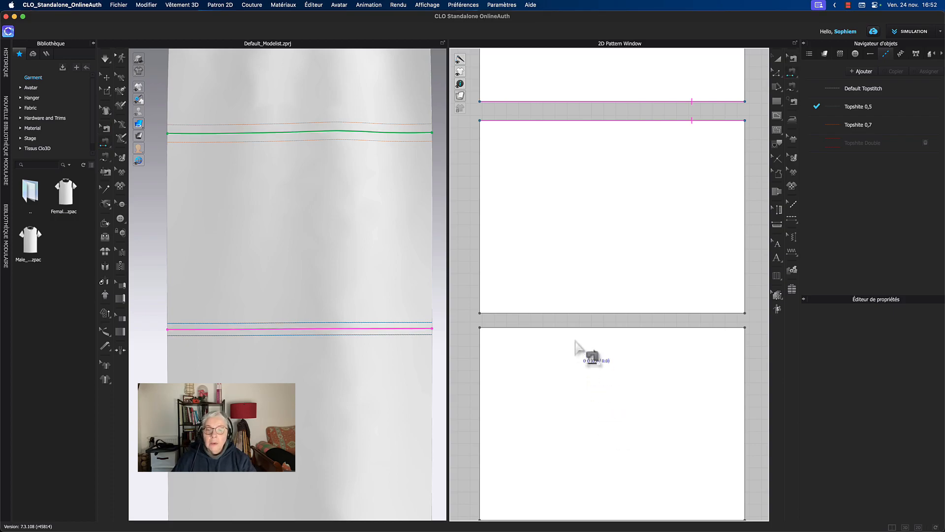
left_click(557, 314)
left_click(555, 340)
middle_click_drag(751, 372, 744, 346)
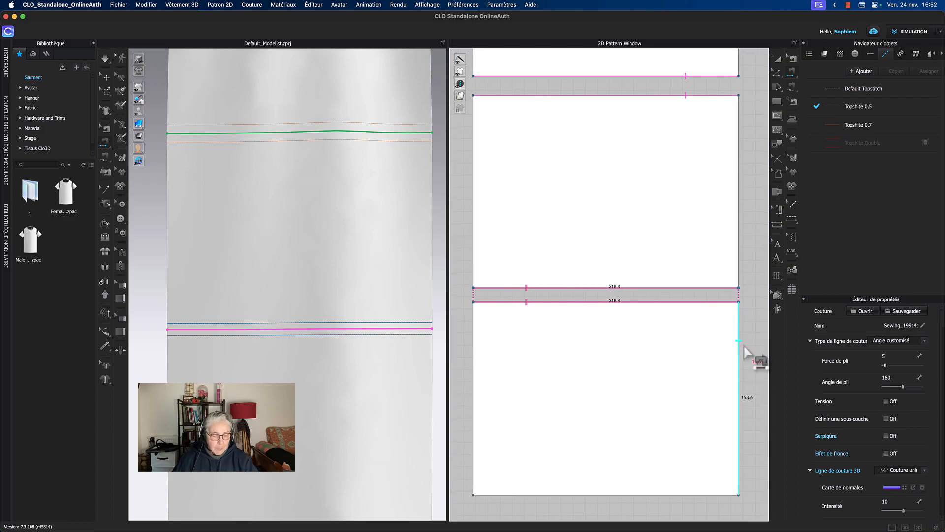
Step: Simulate the garment to join the fourth piece to the third in 3D
left_click(778, 60)
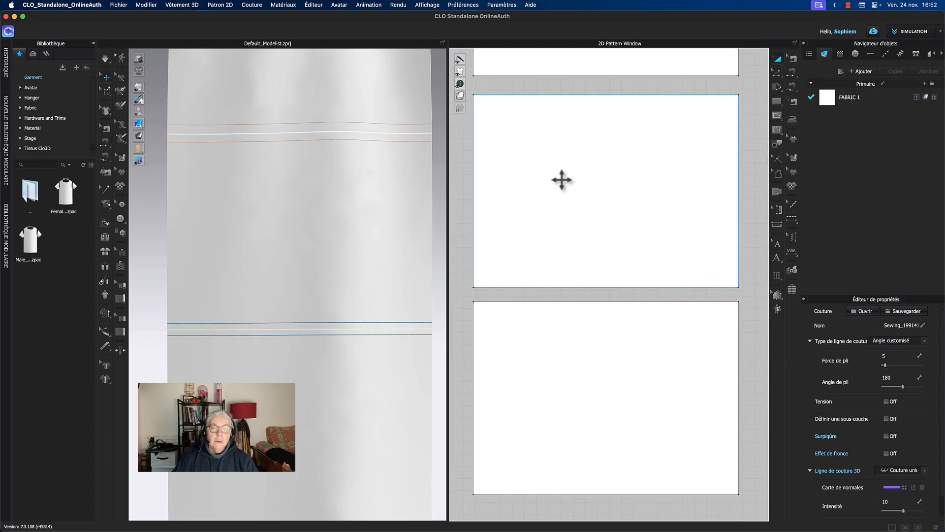
scroll(302, 379, "up", 1)
scroll(300, 377, "down", 5)
middle_click_drag(300, 378, 295, 240)
key("space")
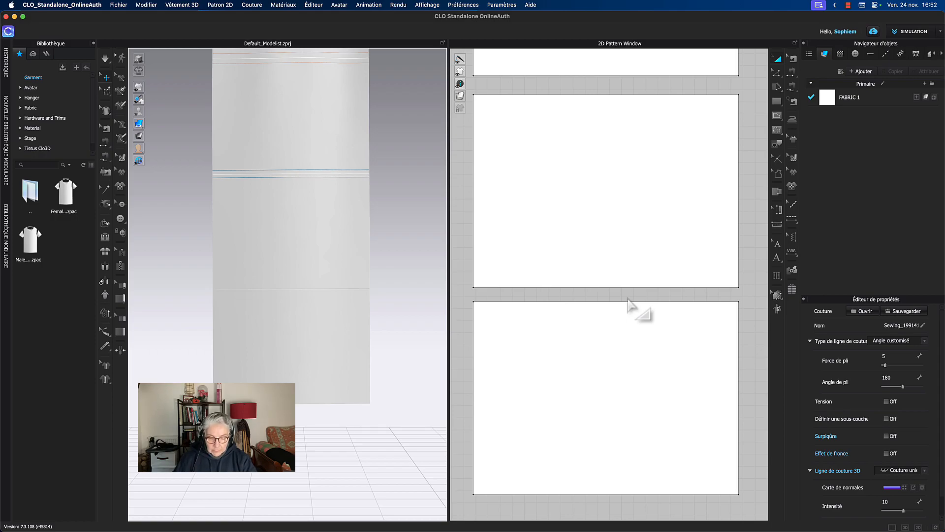
Step: Turn on topstitching for the seam between the third and fourth rectangles and assign the Topshite Double style
key("b")
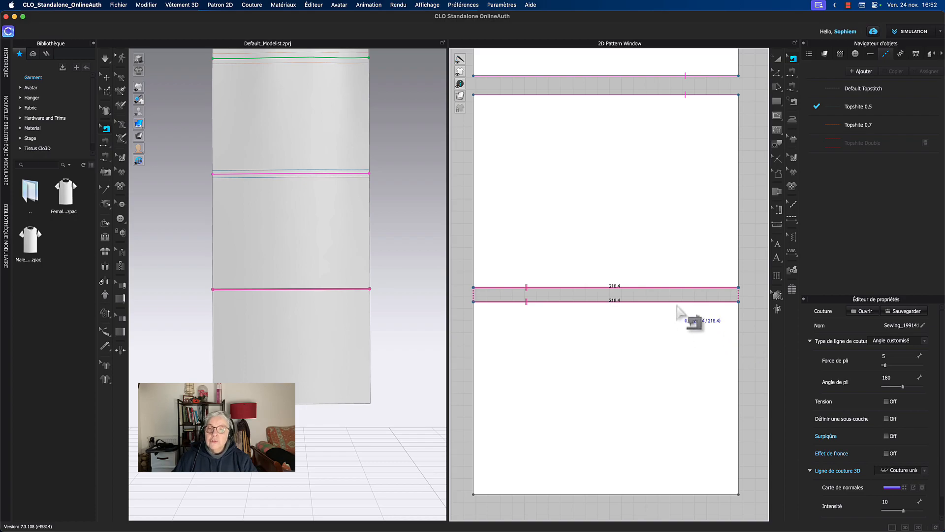
left_click(886, 435)
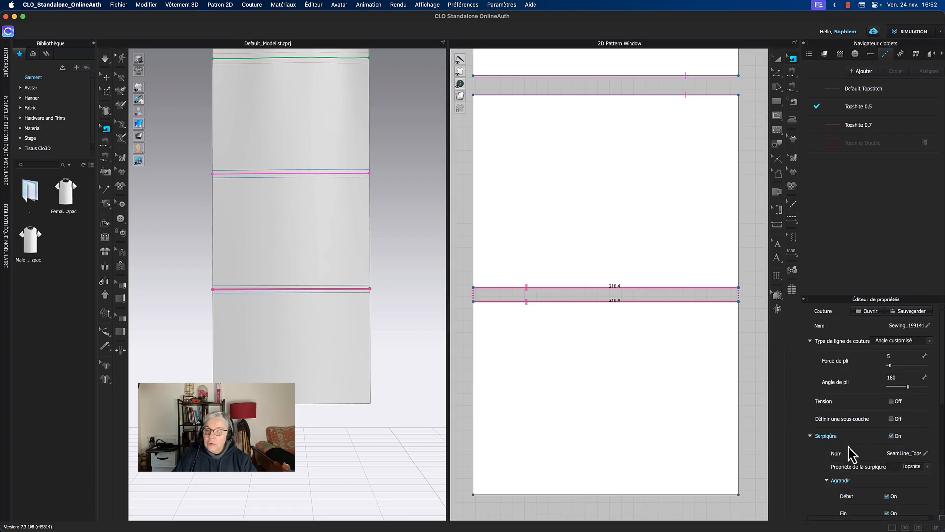
left_click(895, 466)
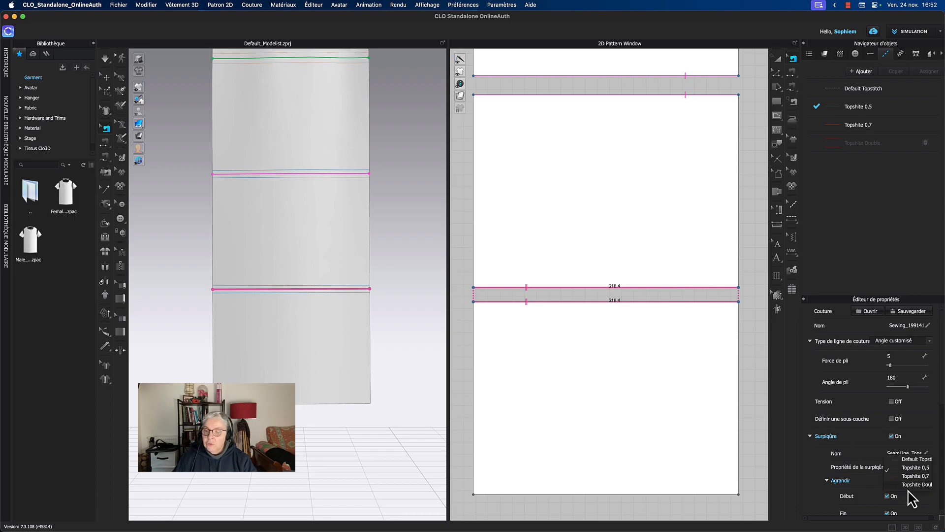
left_click(906, 485)
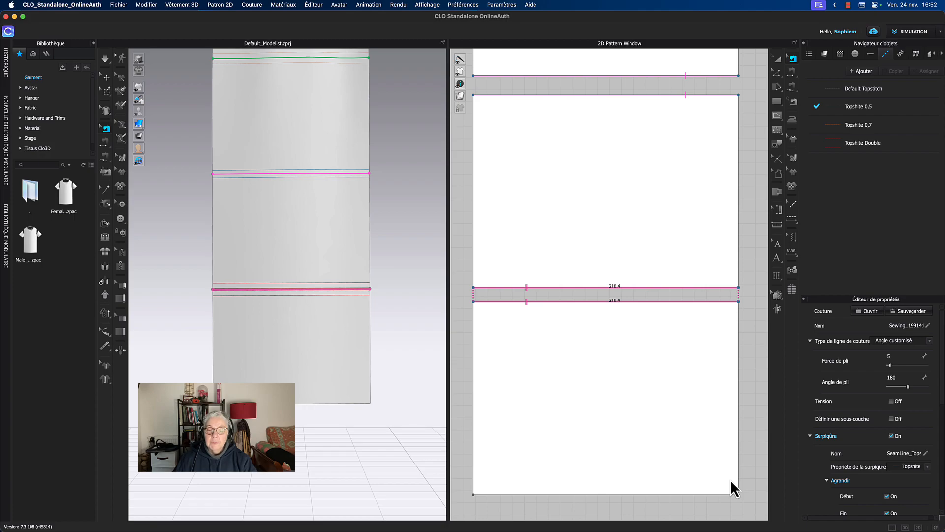
Step: Save this seam's settings as "Couture + surp Double" in the "coutures et surpiqûres" folder
scroll(352, 320, "up", 5)
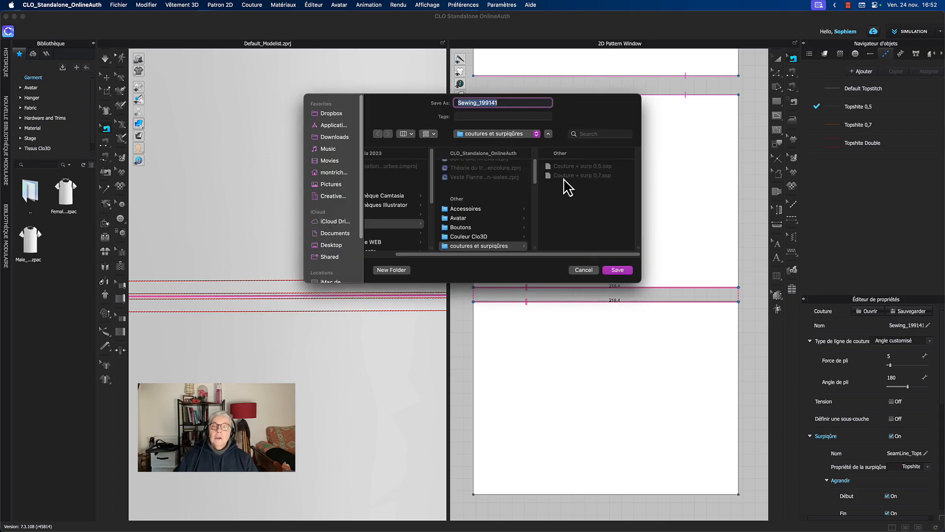
left_click(566, 176)
left_click(517, 103)
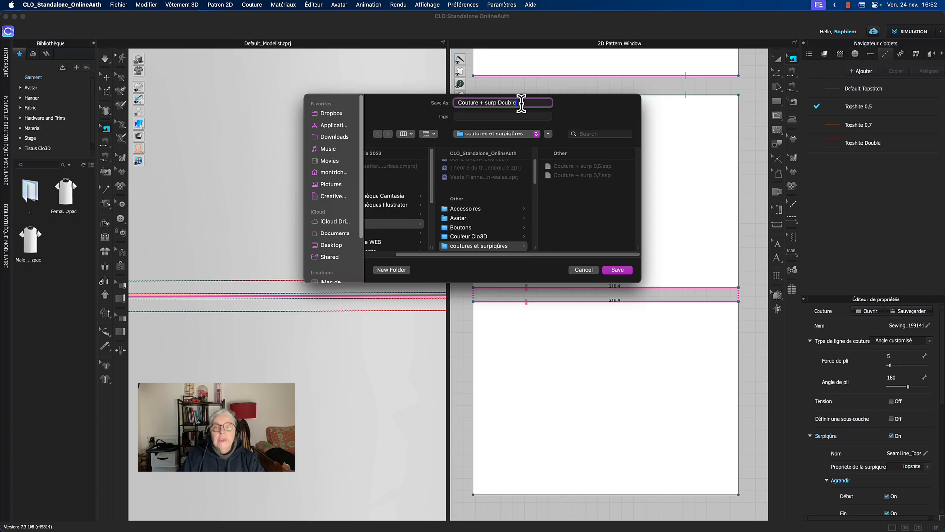
left_click(616, 270)
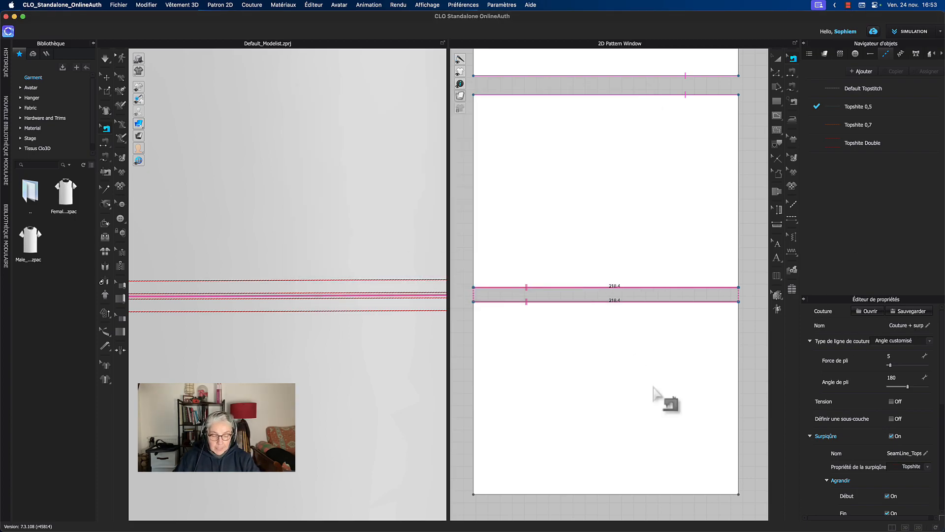
Step: Start a new, empty project
scroll(655, 391, "down", 5)
middle_click_drag(658, 398, 627, 422)
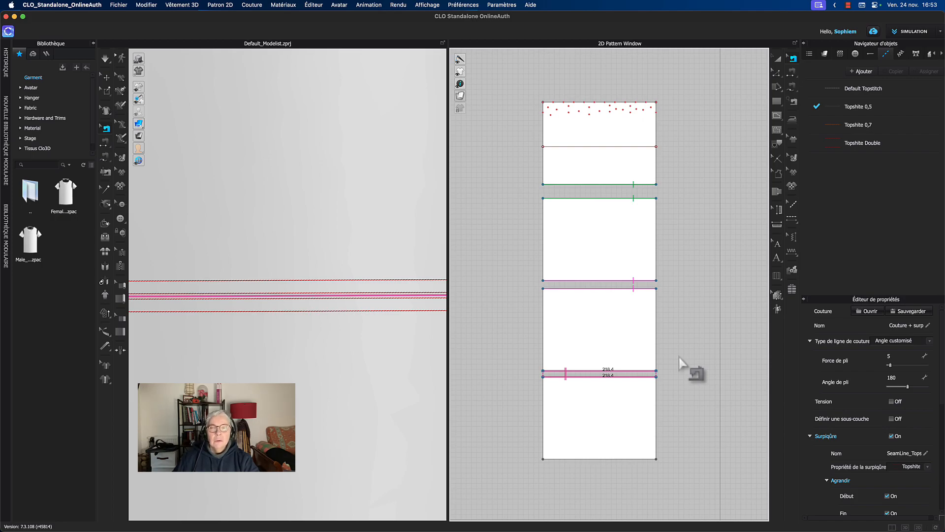
middle_click_drag(688, 357, 680, 357)
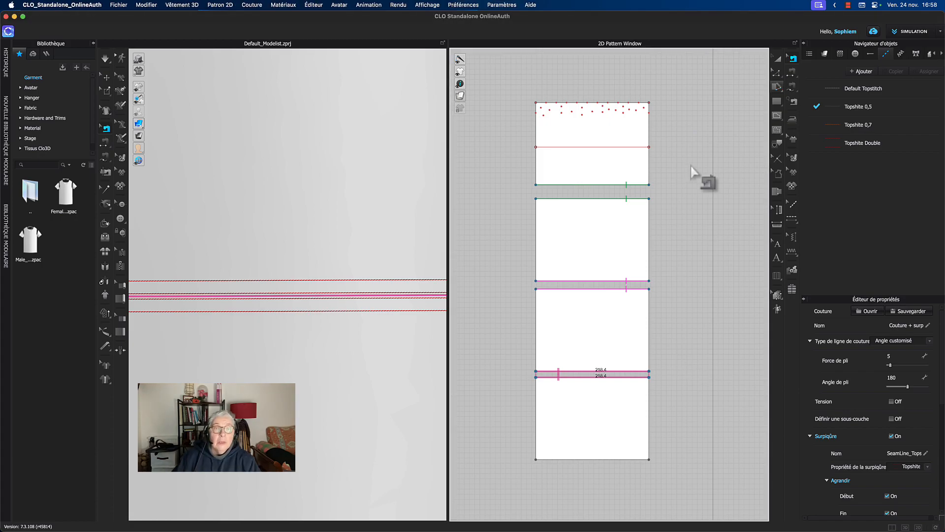
left_click(107, 77)
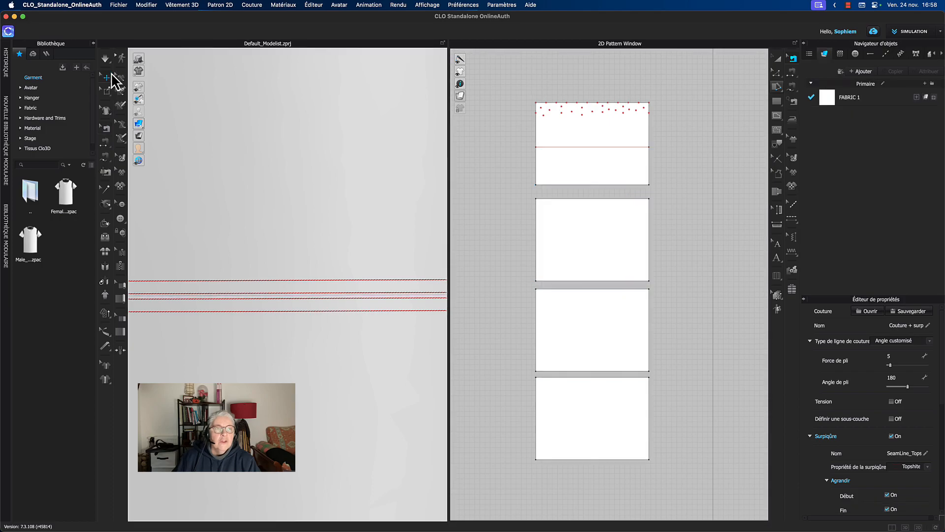
left_click(119, 5)
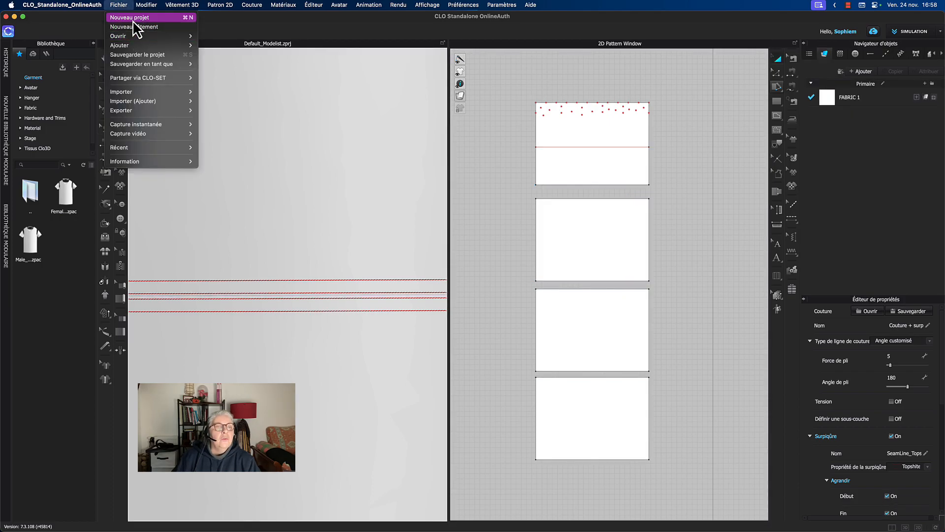
left_click(132, 19)
left_click(492, 298)
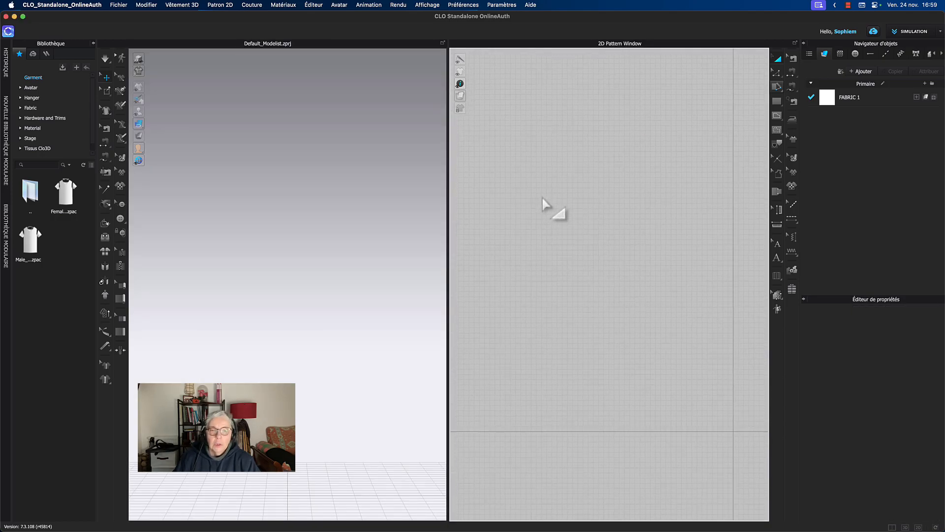
Step: Draw a rectangular pattern piece about 179 mm wide and paste a copy of it directly below
middle_click_drag(280, 392, 301, 263)
left_click(777, 102)
left_click_drag(565, 212, 658, 252)
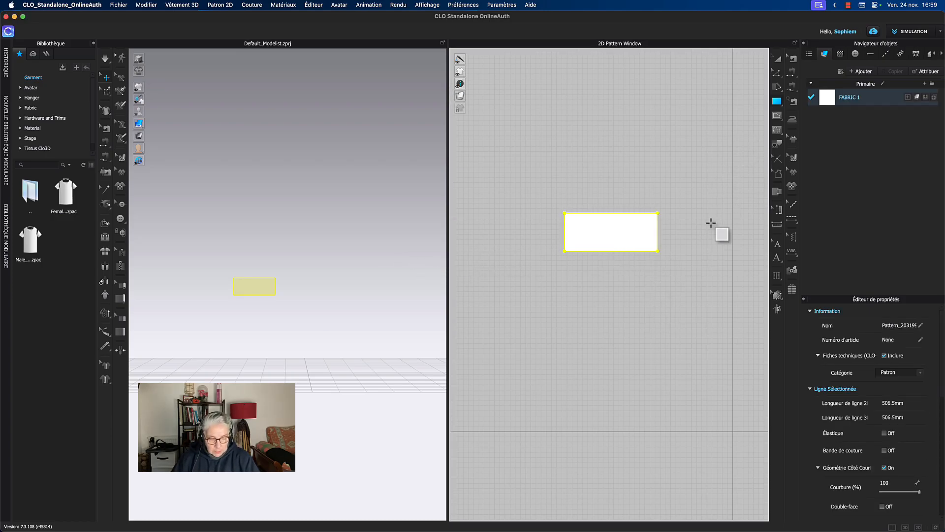
key("super+v")
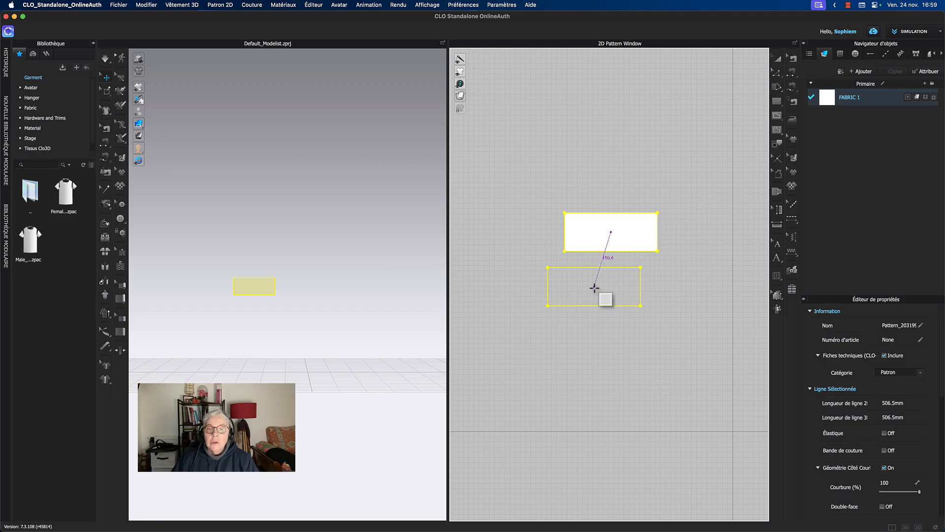
left_click(613, 281)
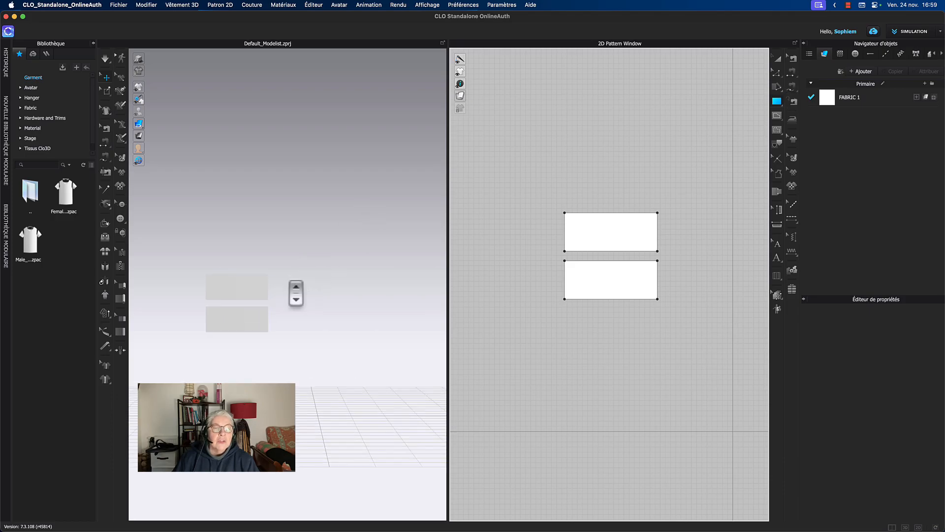
Step: Sew the lower edge of the upper rectangle to the upper edge of the lower rectangle
scroll(295, 292, "up", 5)
scroll(391, 280, "up", 5)
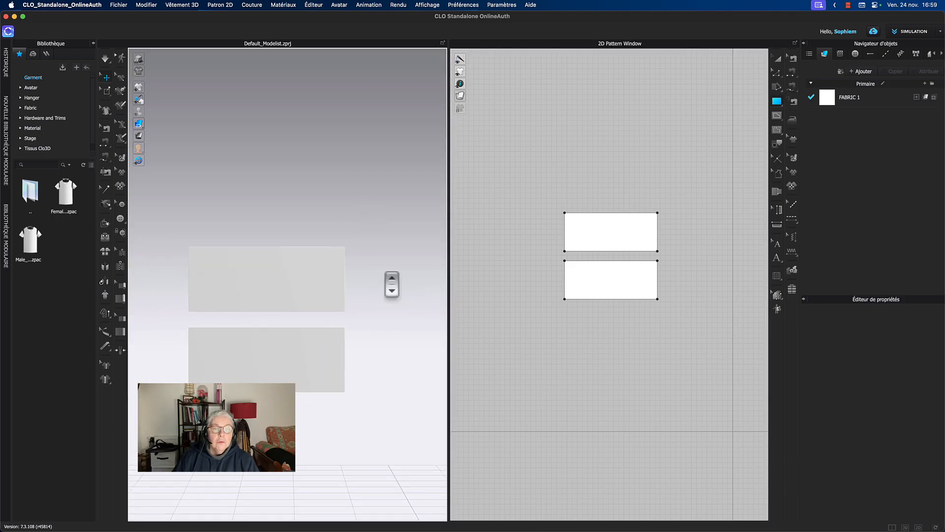
middle_click_drag(390, 272, 413, 257)
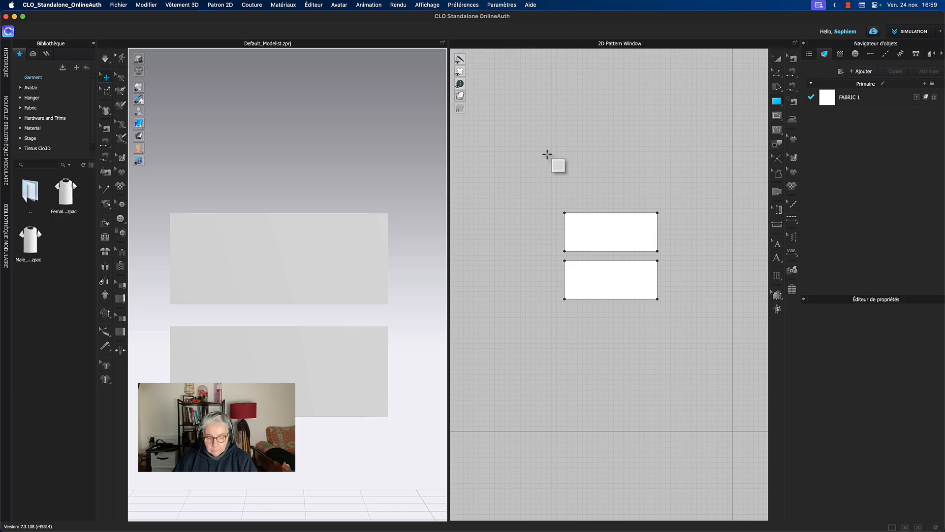
key("n")
left_click(593, 260)
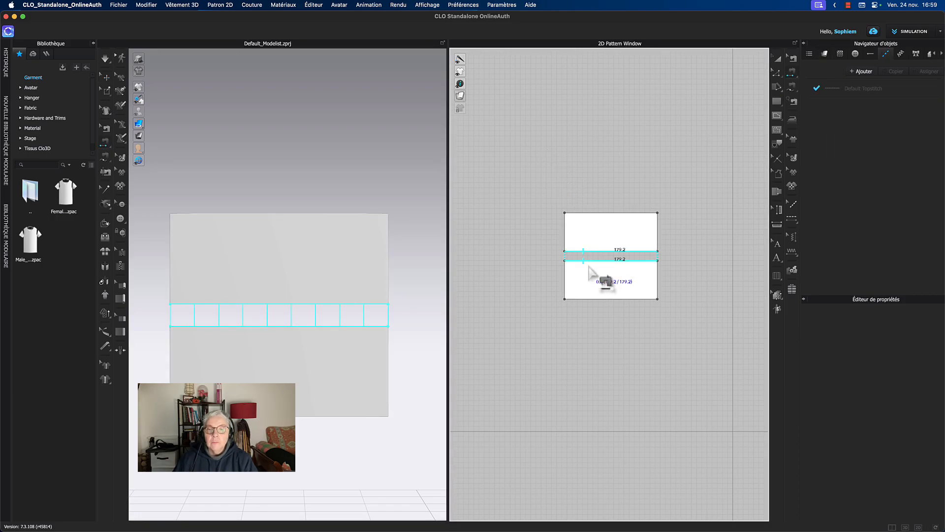
Step: Load the "Couture + surp Double.ssp" preset onto the seam between the two rectangles
left_click(779, 58)
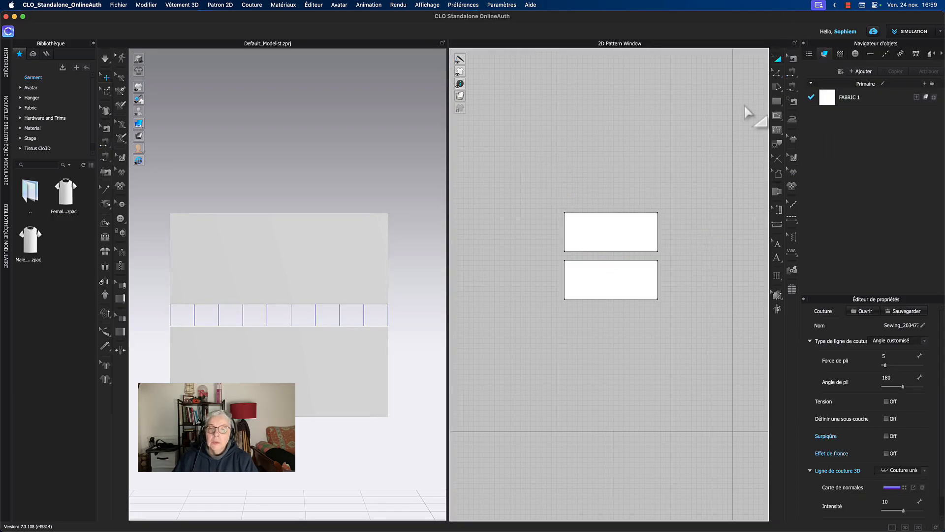
scroll(629, 177, "up", 3)
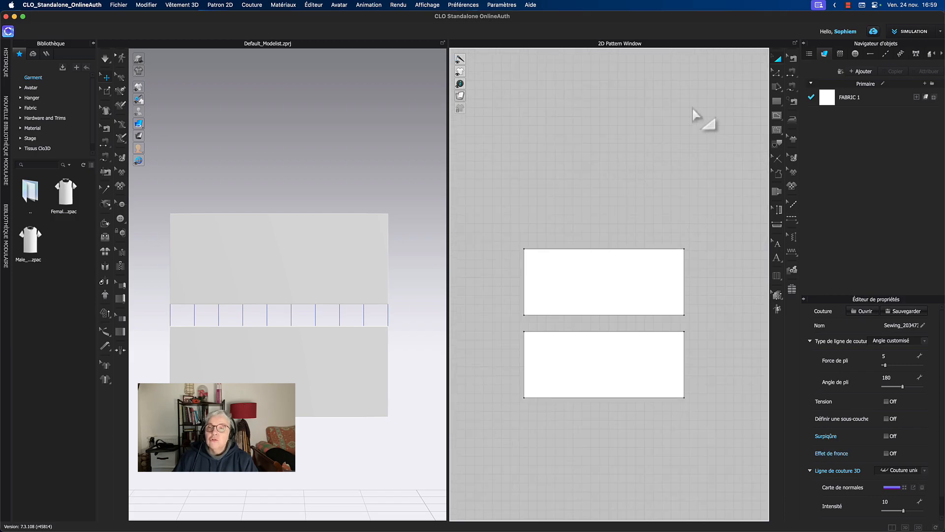
left_click(793, 60)
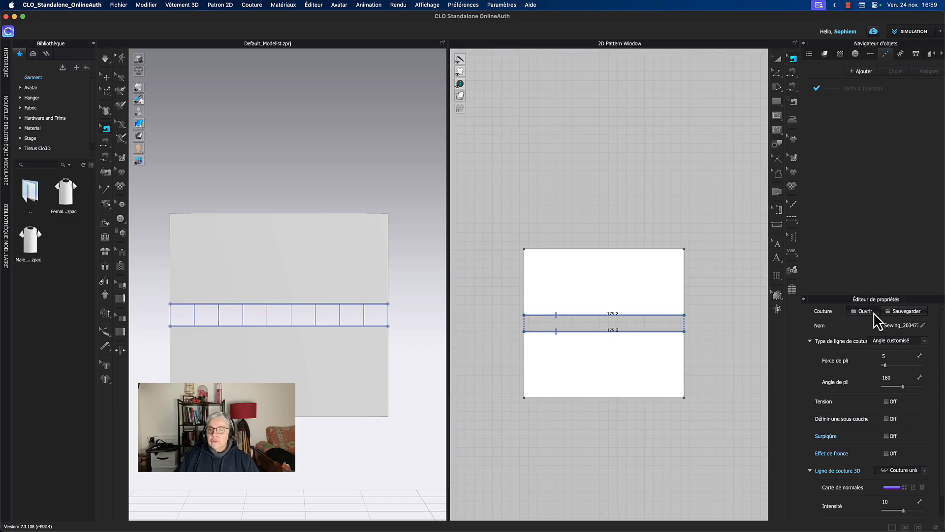
left_click(860, 312)
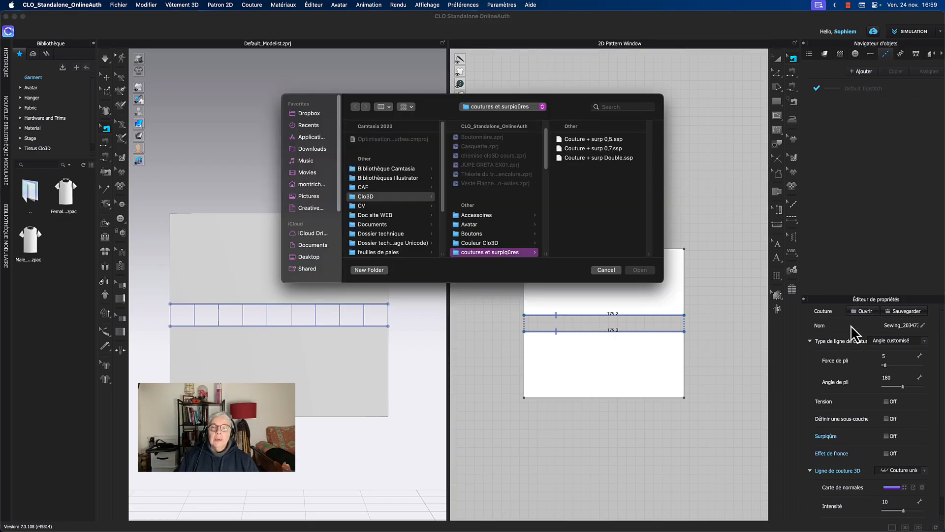
left_click(561, 158)
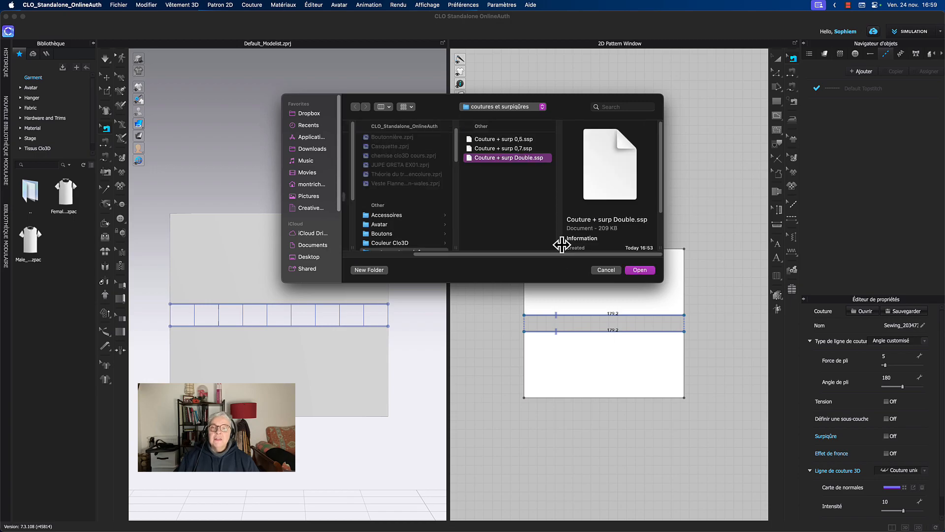
left_click(639, 270)
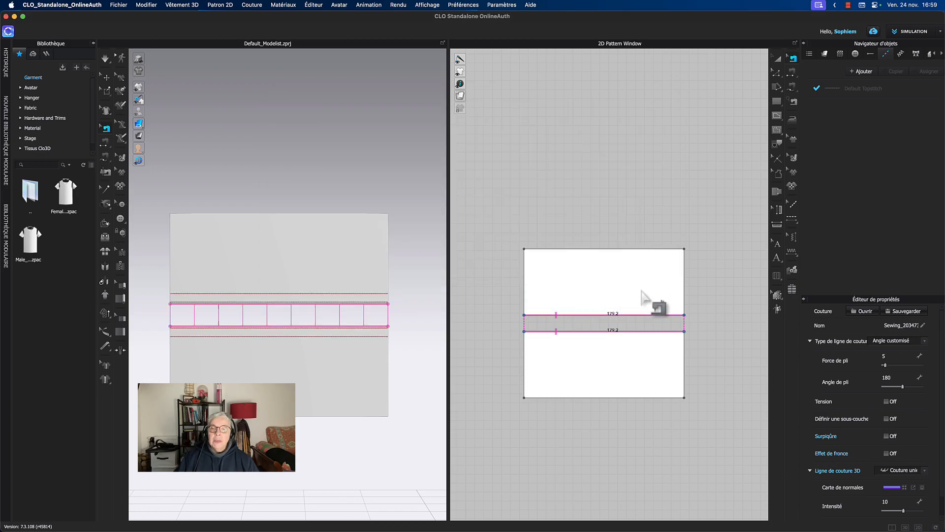
Step: Try to simulate the two sewn pieces without pins and undo the simulation
scroll(367, 323, "up", 3)
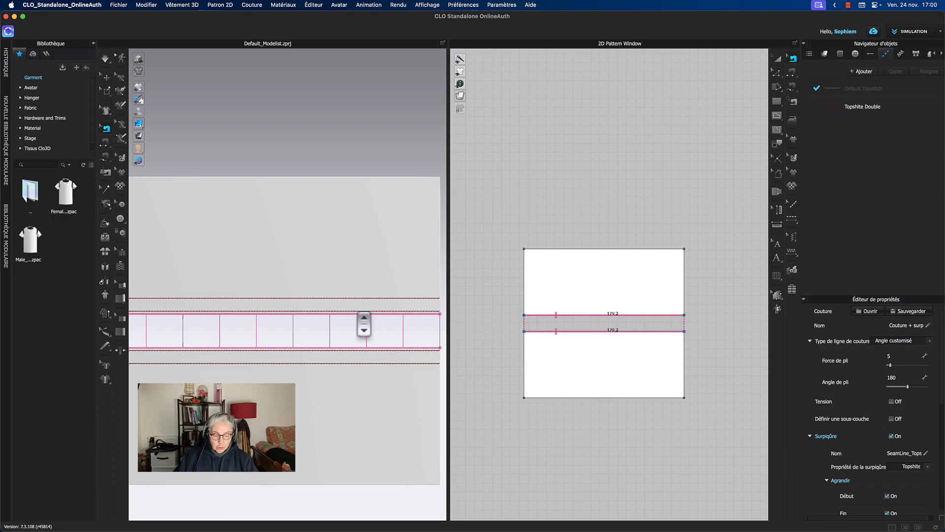
key("space")
key("b")
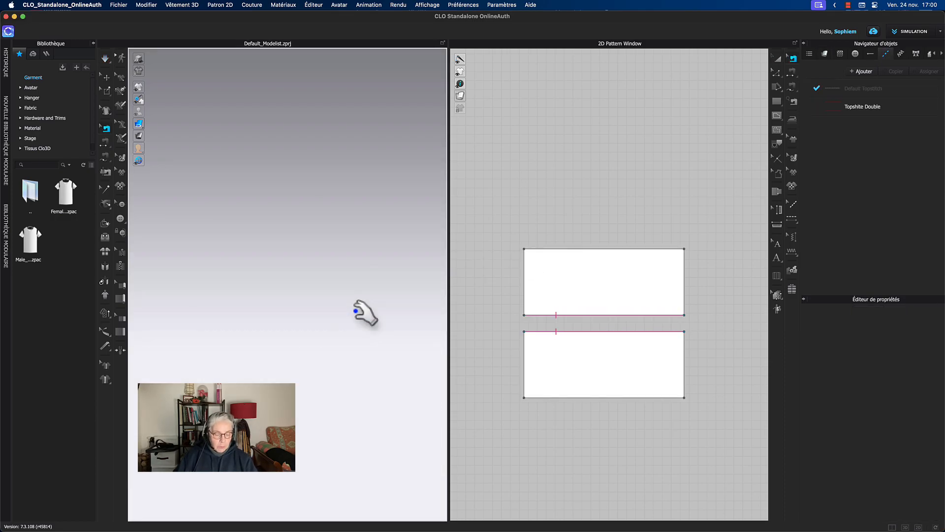
key("super+a")
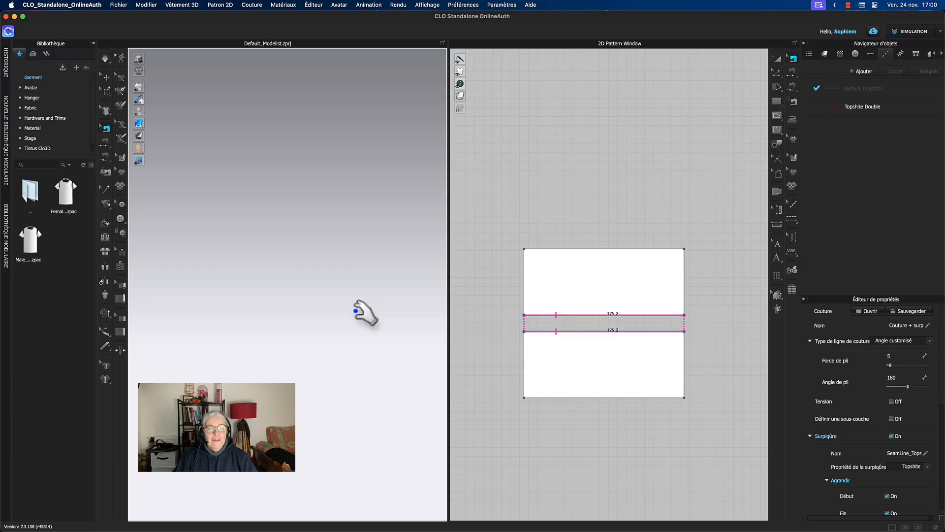
key("super+z")
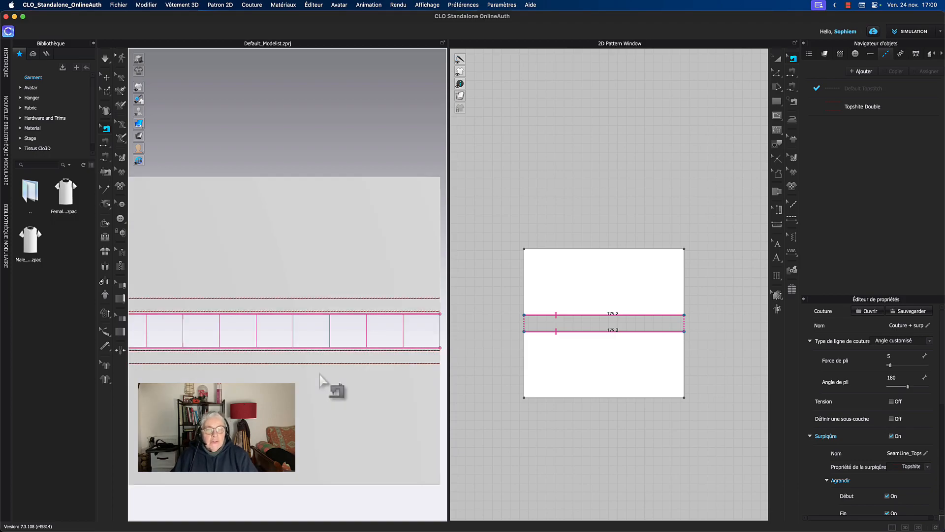
Step: Pin the mesh along the upper edge of the upper rectangle with a box selection
scroll(247, 124, "down", 2)
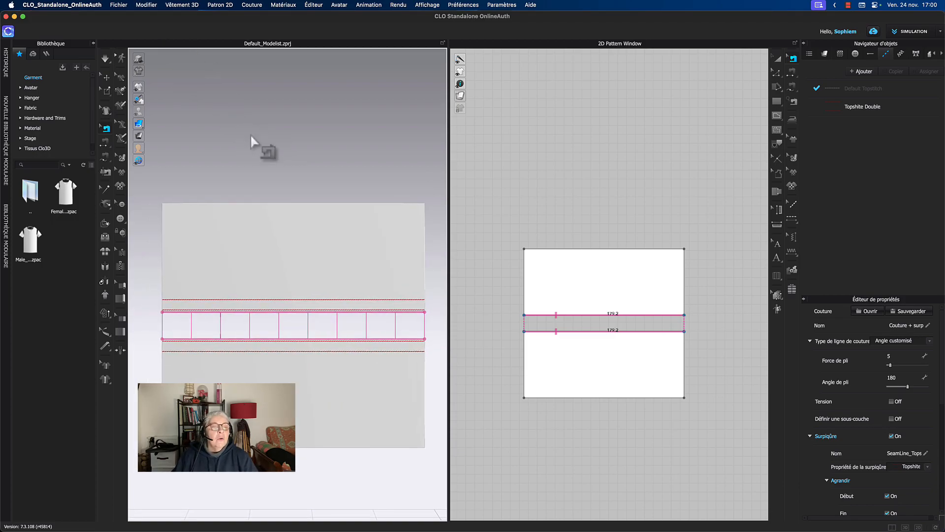
left_click(110, 90)
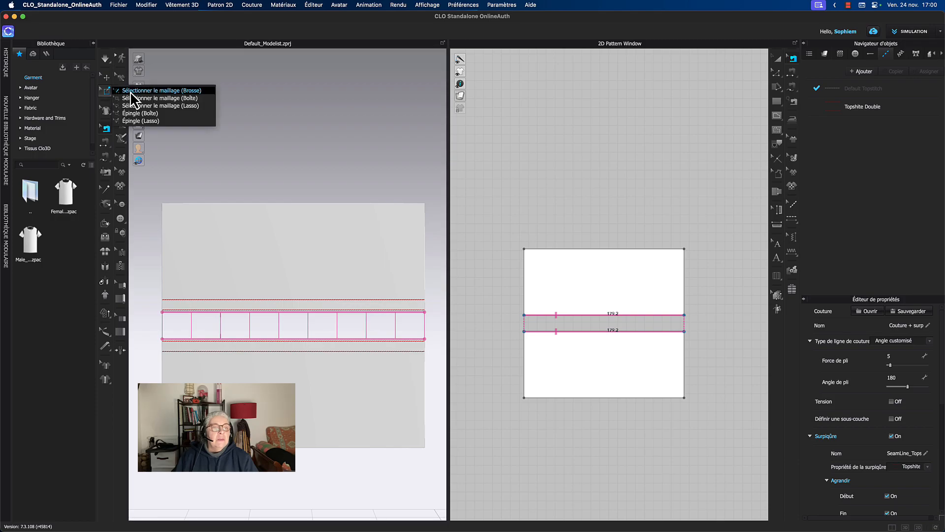
left_click(139, 113)
left_click_drag(138, 193, 418, 217)
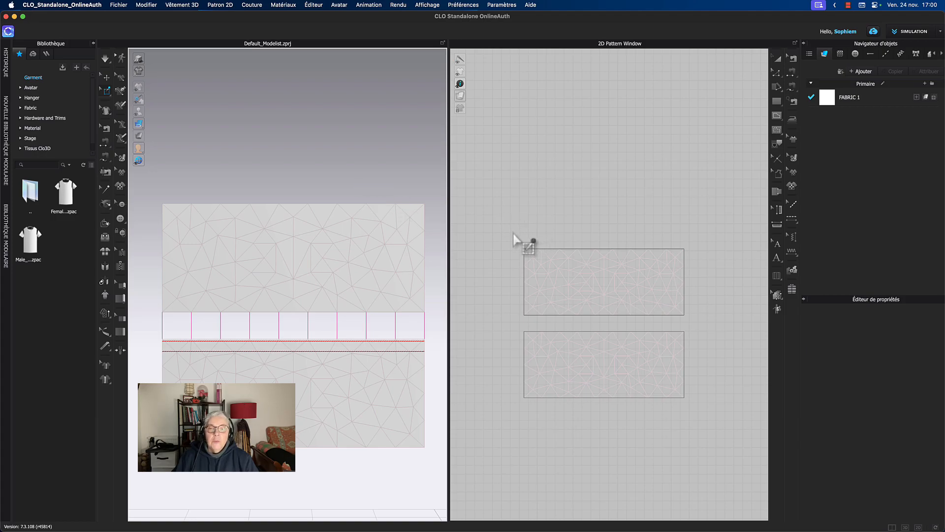
left_click_drag(513, 229, 709, 274)
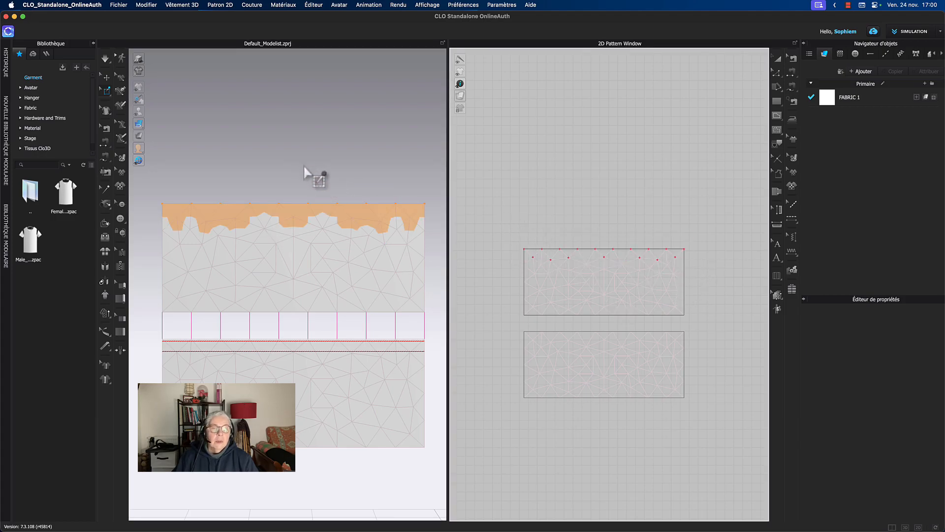
Step: Simulate the pinned pieces to close the seam in 3D and inspect the double topstitching up close
key("q")
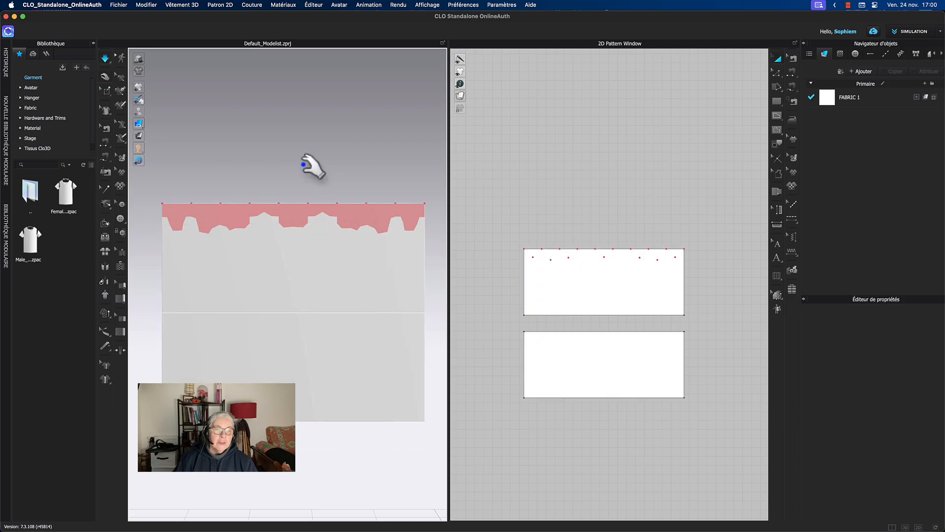
key("space")
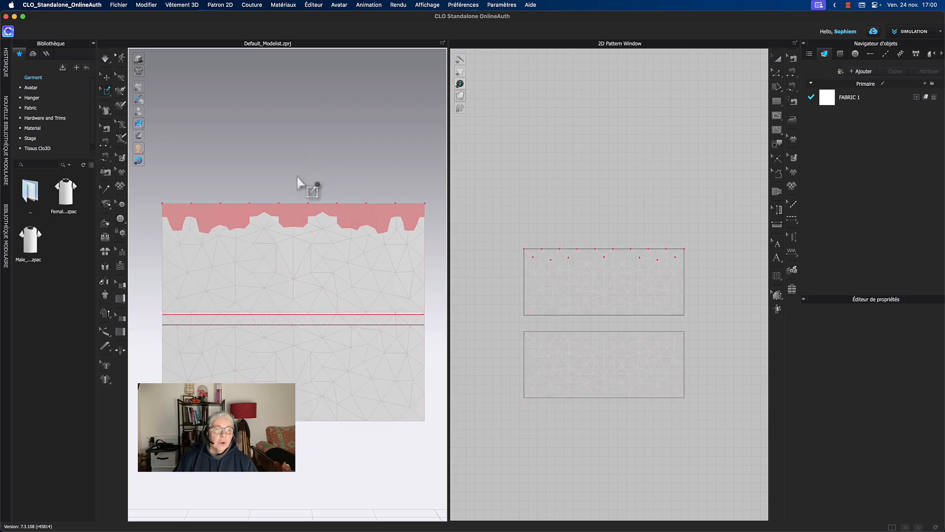
scroll(300, 189, "up", 6)
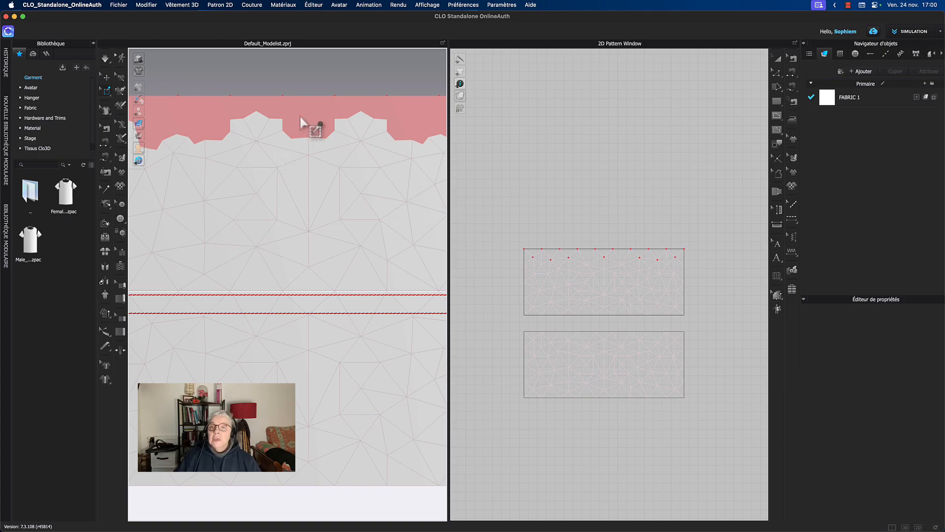
Step: Load the "Couture + surp 0,5.ssp" preset onto the seam between the two rectangles
left_click(793, 59)
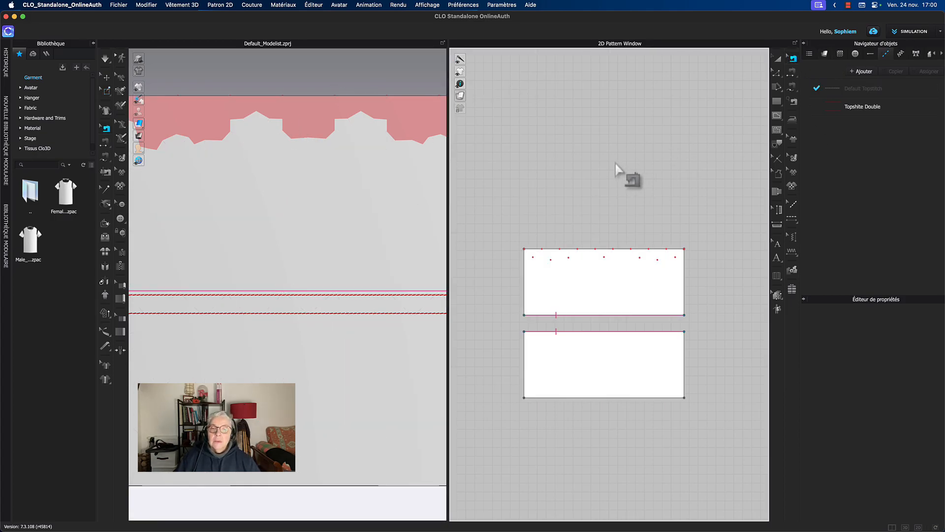
left_click(585, 318)
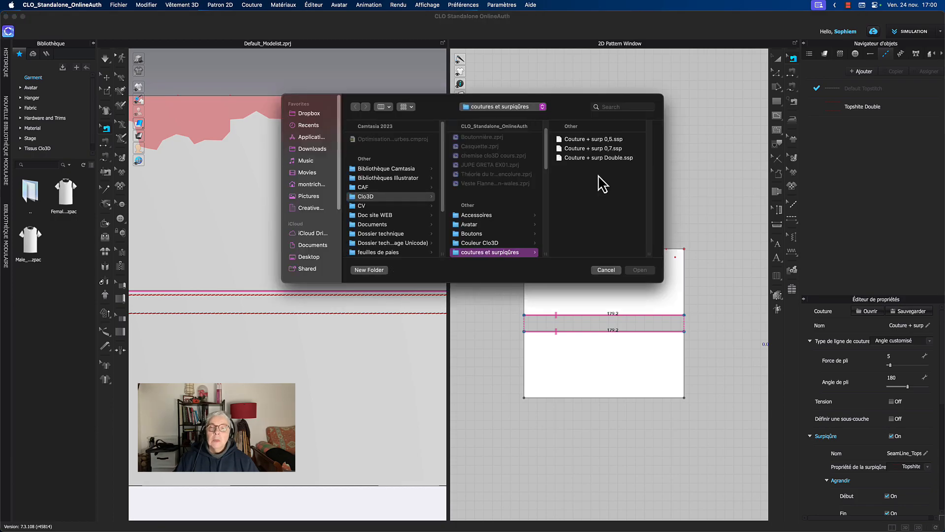
left_click(588, 140)
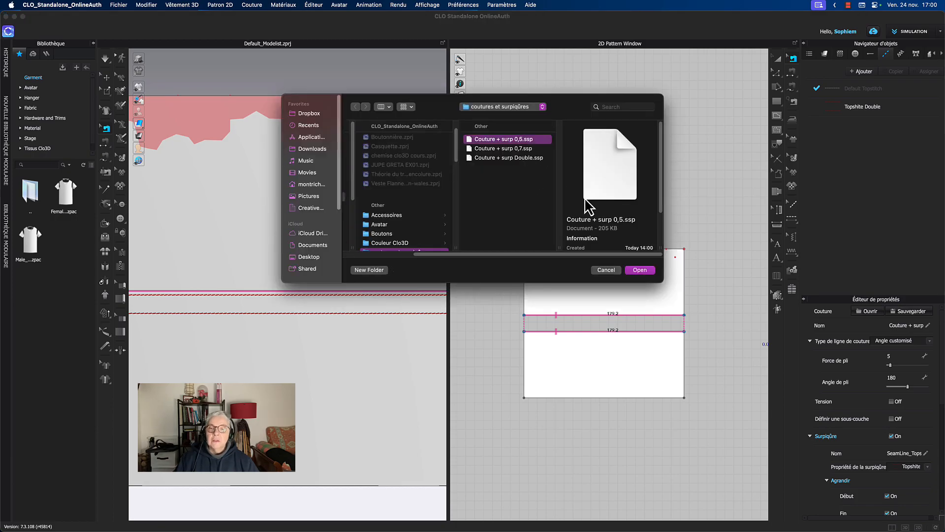
left_click(639, 270)
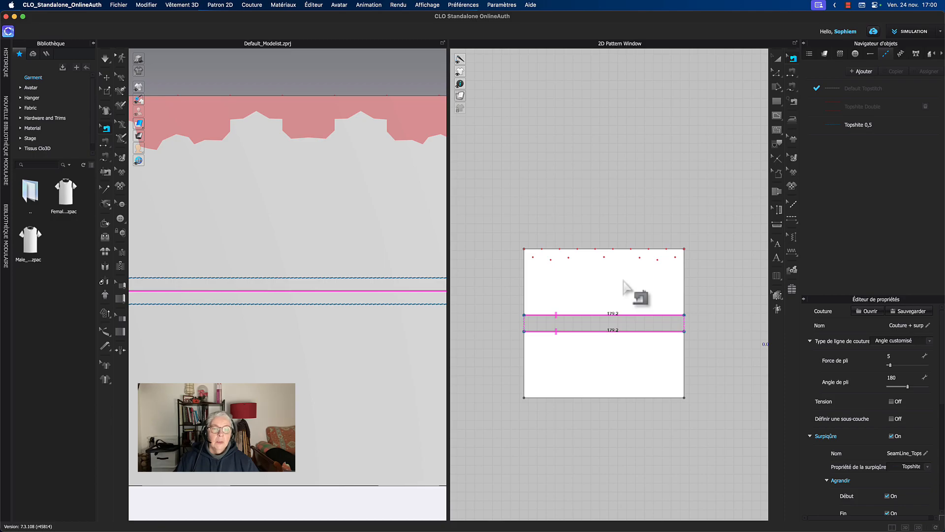
scroll(270, 331, "down", 2)
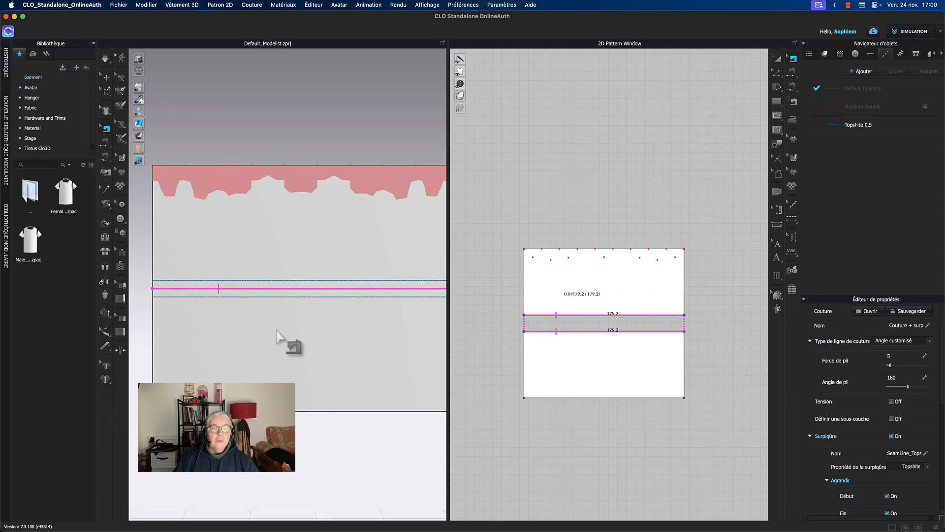
left_click(309, 129)
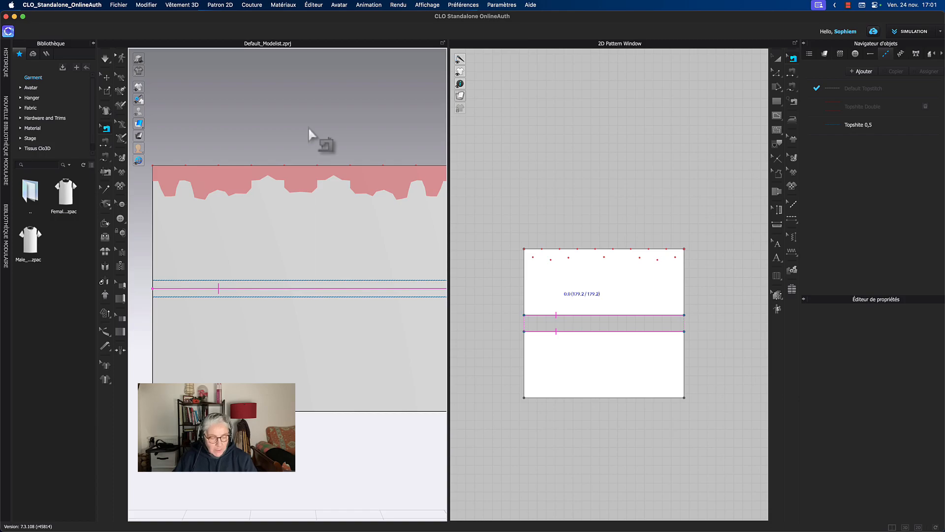
Step: Undo the 0,5 preset on the seam, stepping back and redoing as needed to restore the simulated, closed seam with double topstitching
key("super+z")
key("super+z")
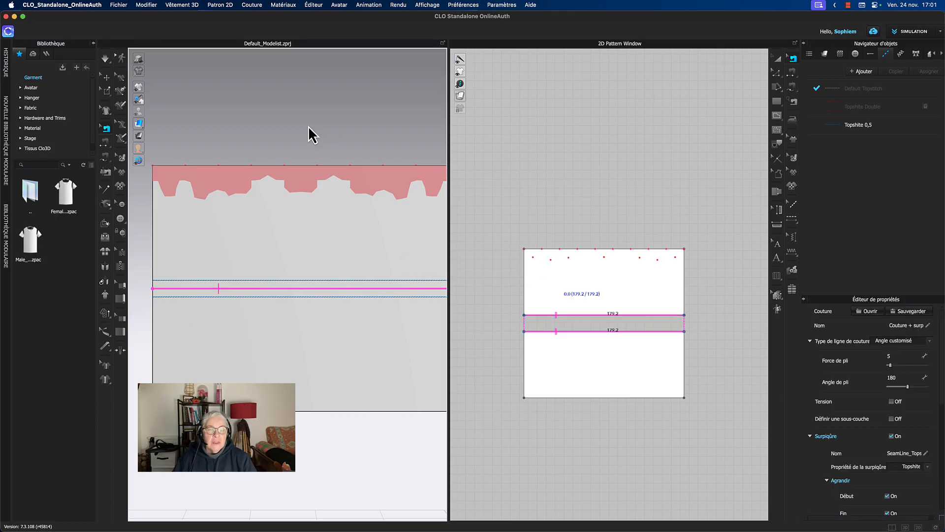
key("super+z")
key("super+z")
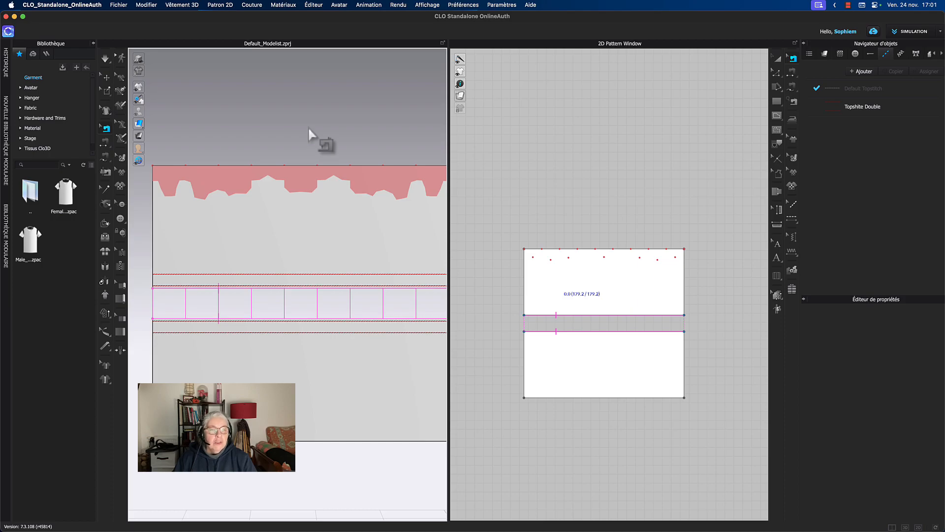
key("super+z")
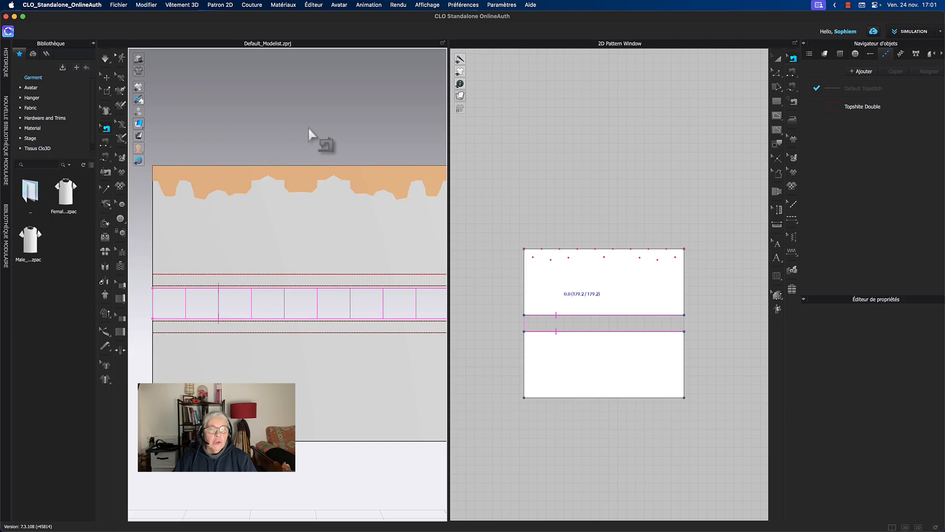
key("super+z")
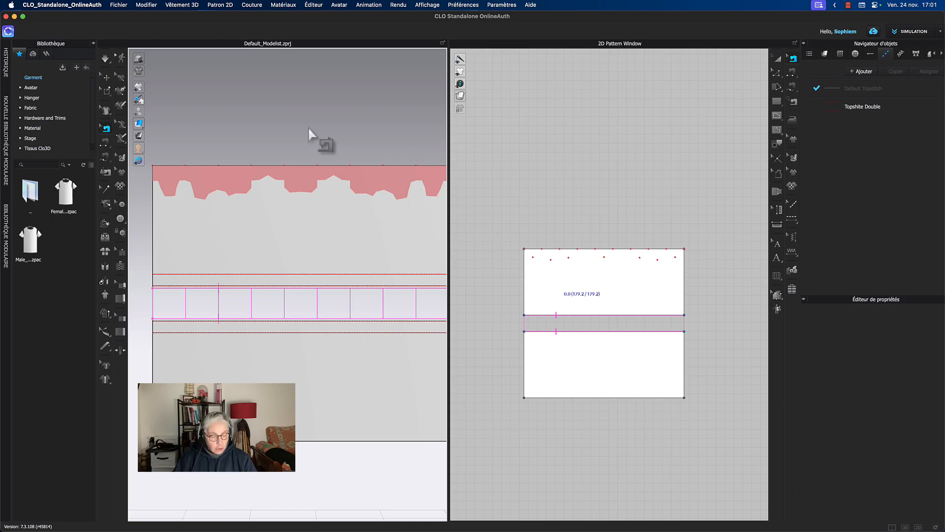
key("super+z")
key("super+shift+z")
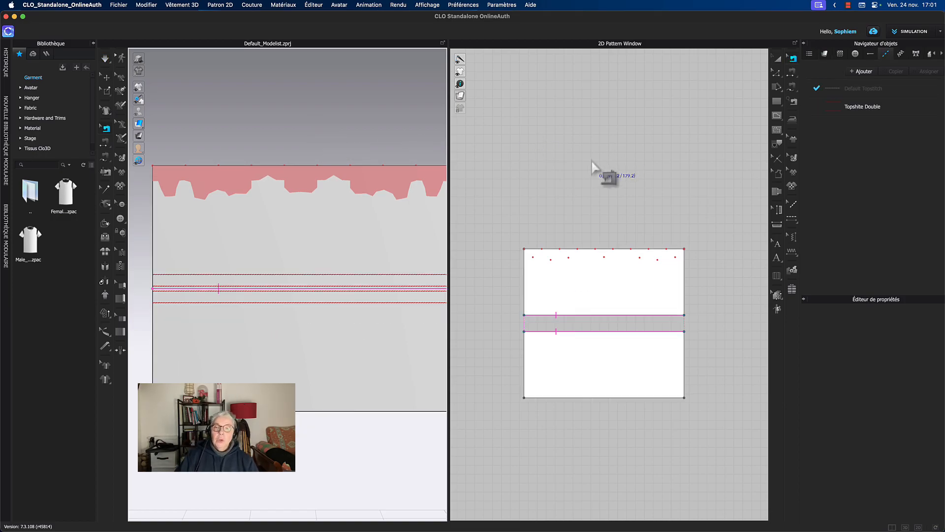
Step: Load the "Couture + surp 0,7.ssp" preset onto the seam between the two rectangles and inspect its topstitching in 3D
left_click(593, 319)
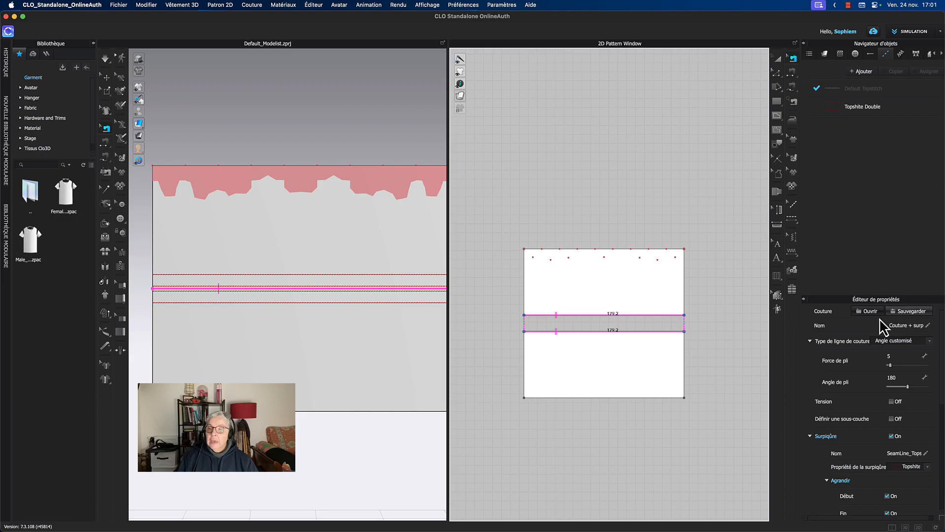
left_click(868, 311)
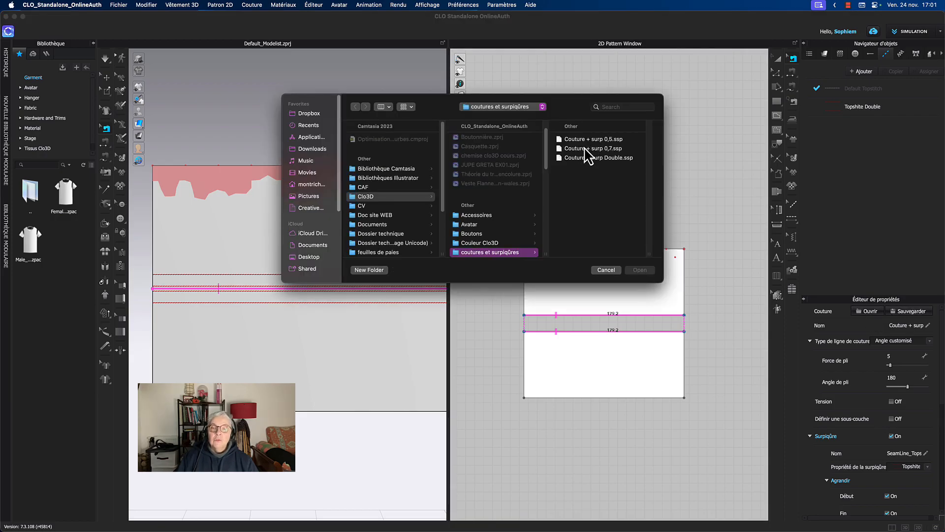
left_click(586, 148)
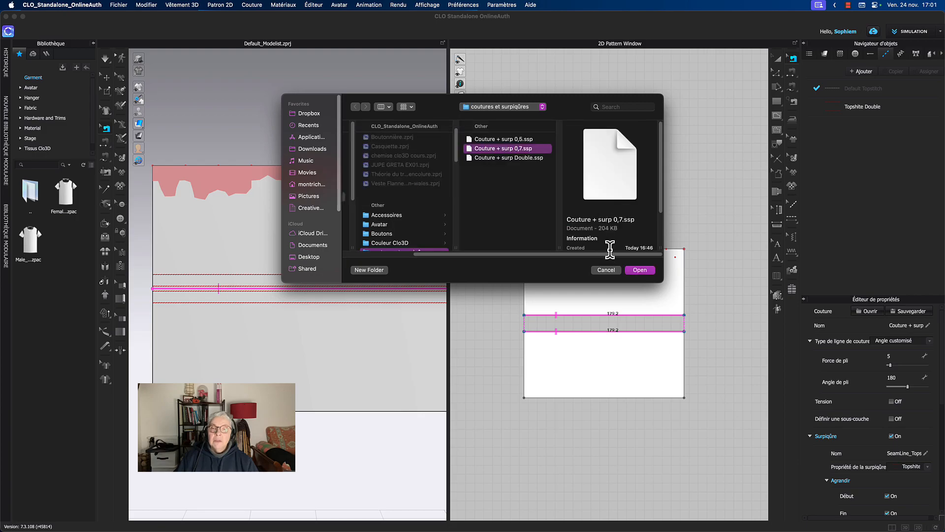
left_click(638, 274)
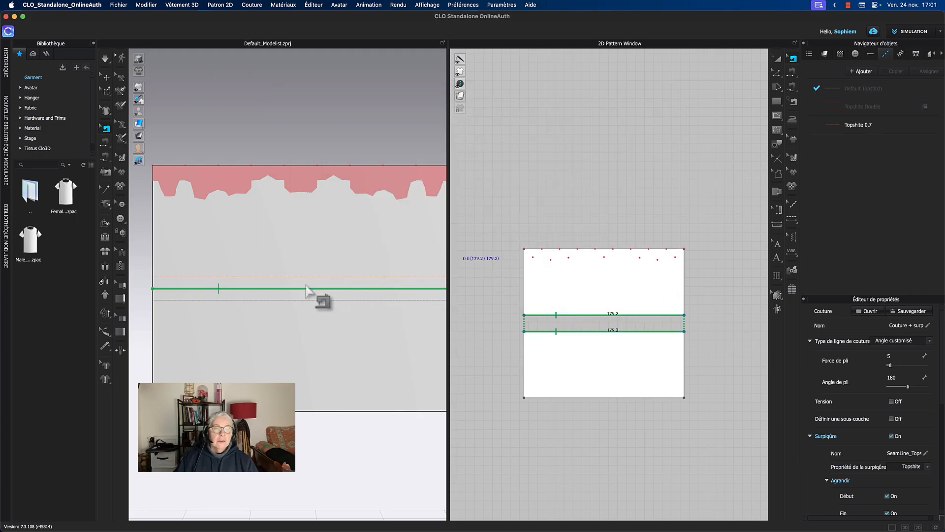
scroll(321, 296, "up", 5)
scroll(322, 295, "down", 4)
scroll(326, 295, "down", 1)
left_click(516, 179)
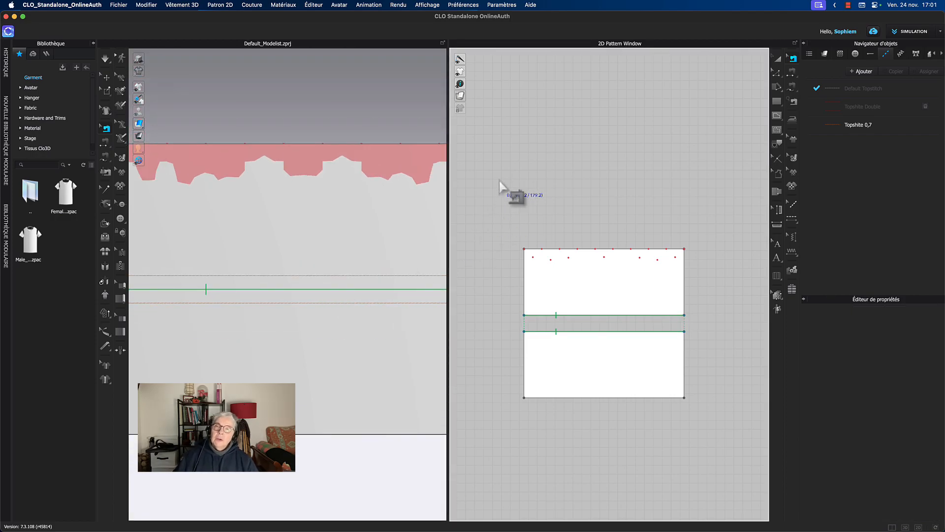